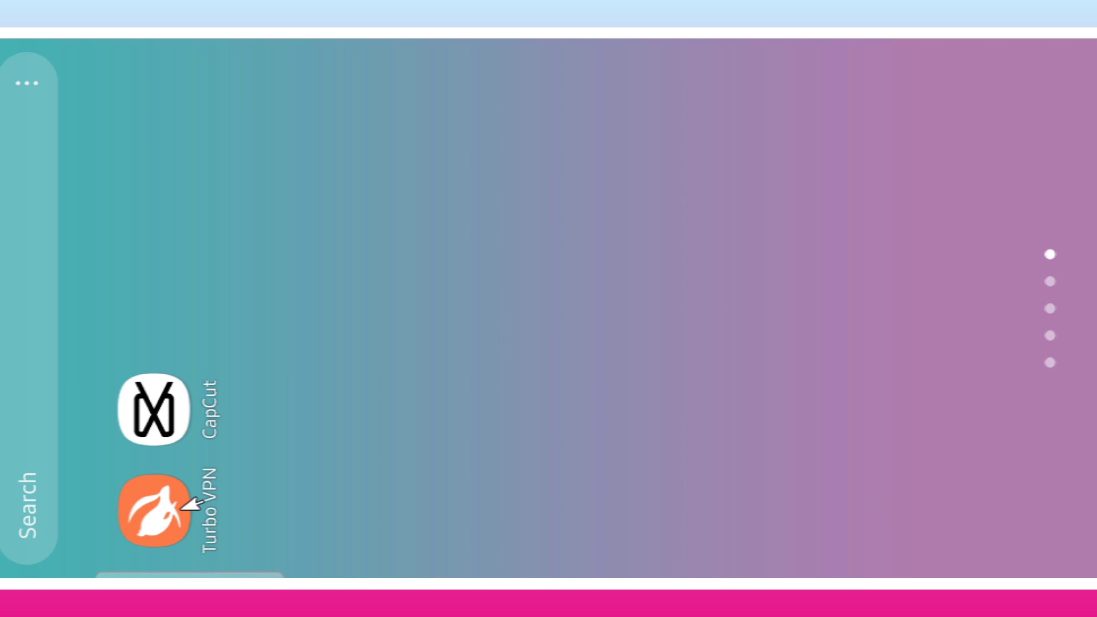
# - Launch CapCut and start a new project
pyautogui.click(184, 407)
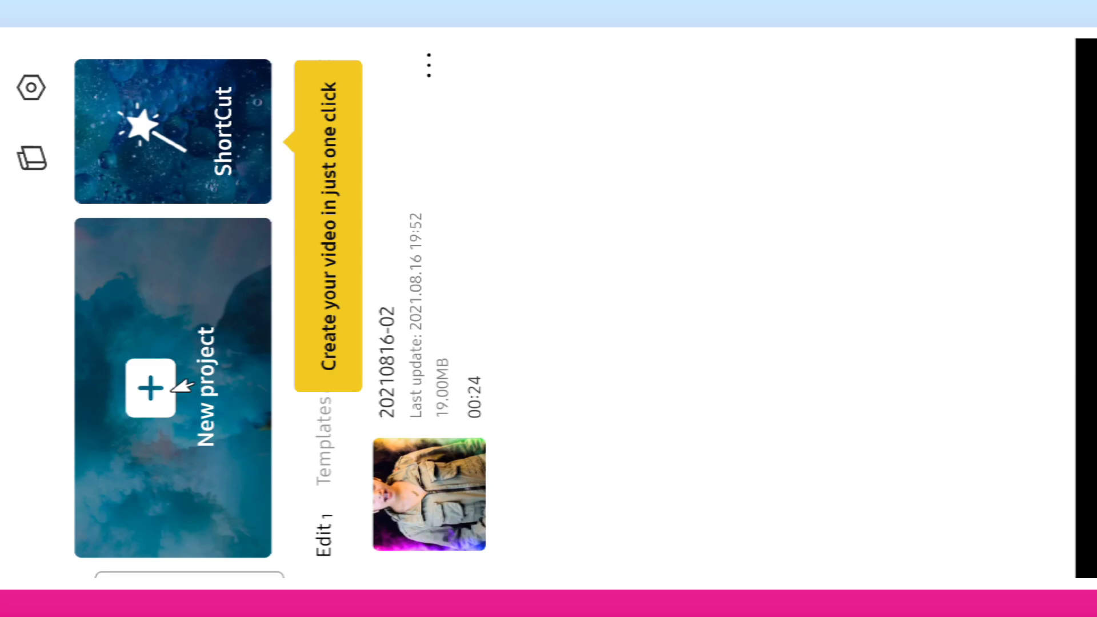
pyautogui.click(170, 389)
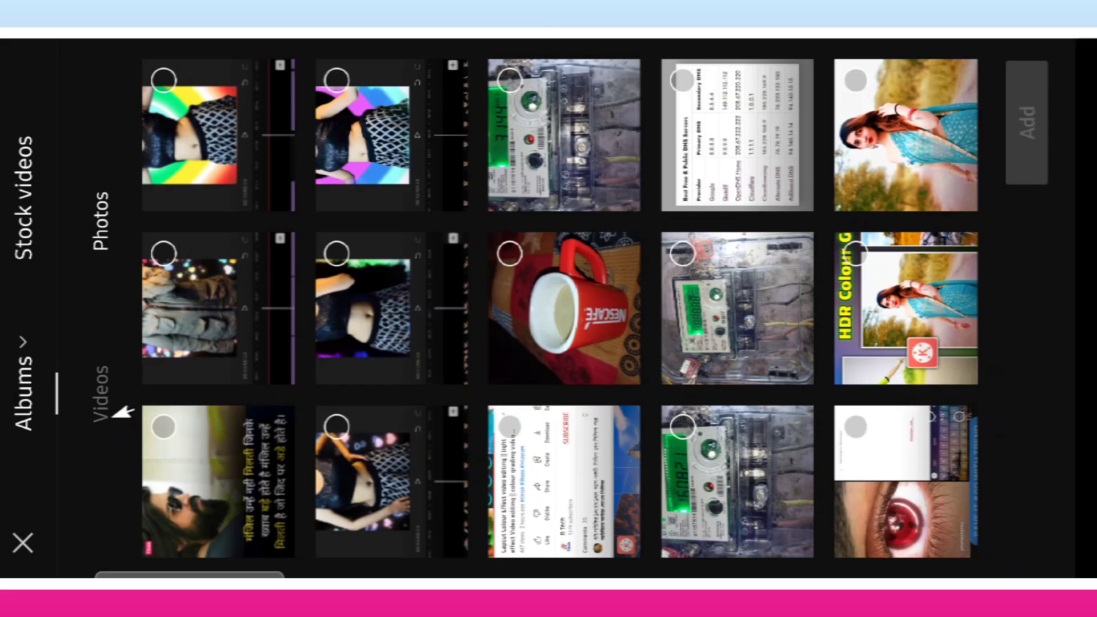
# - Add the plain black photo from the KineMasterCapture album as the first clip
pyautogui.click(118, 414)
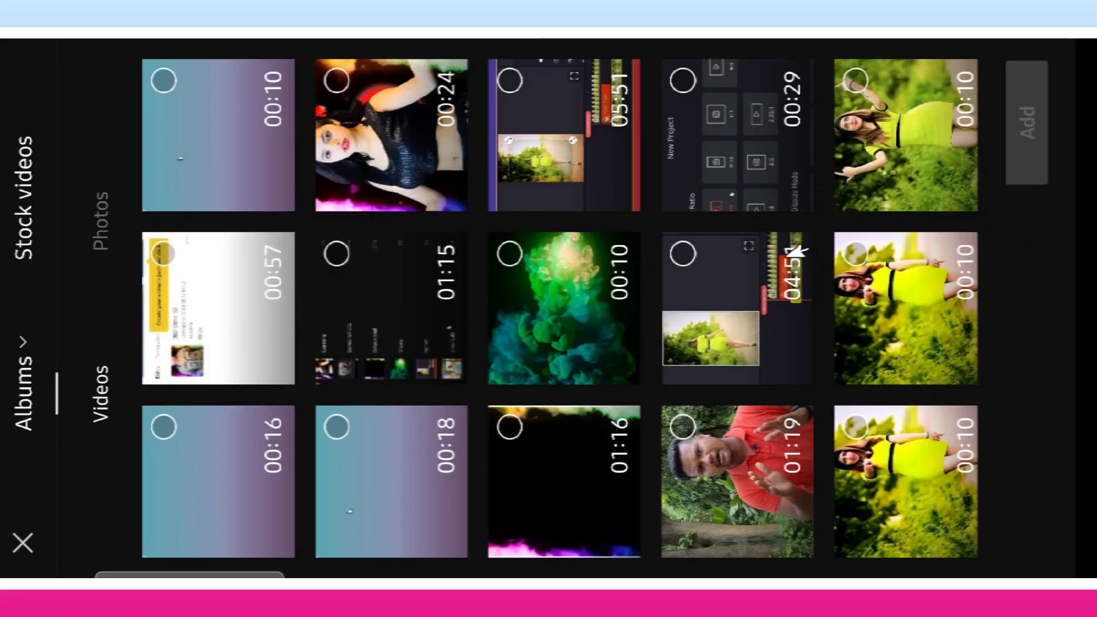
pyautogui.click(106, 213)
pyautogui.click(44, 365)
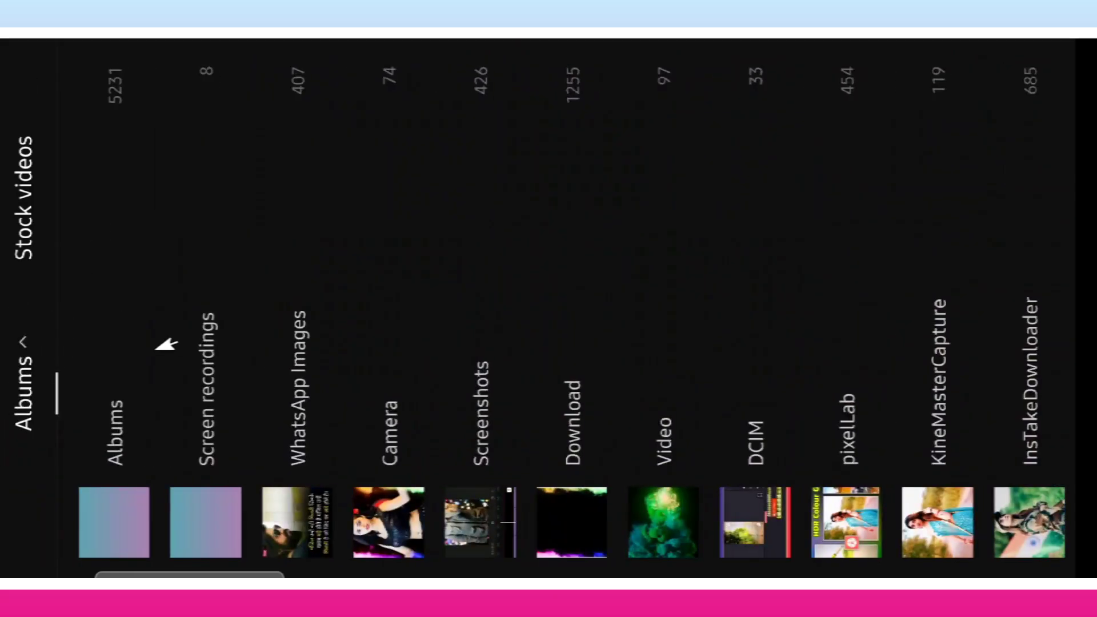
pyautogui.click(937, 359)
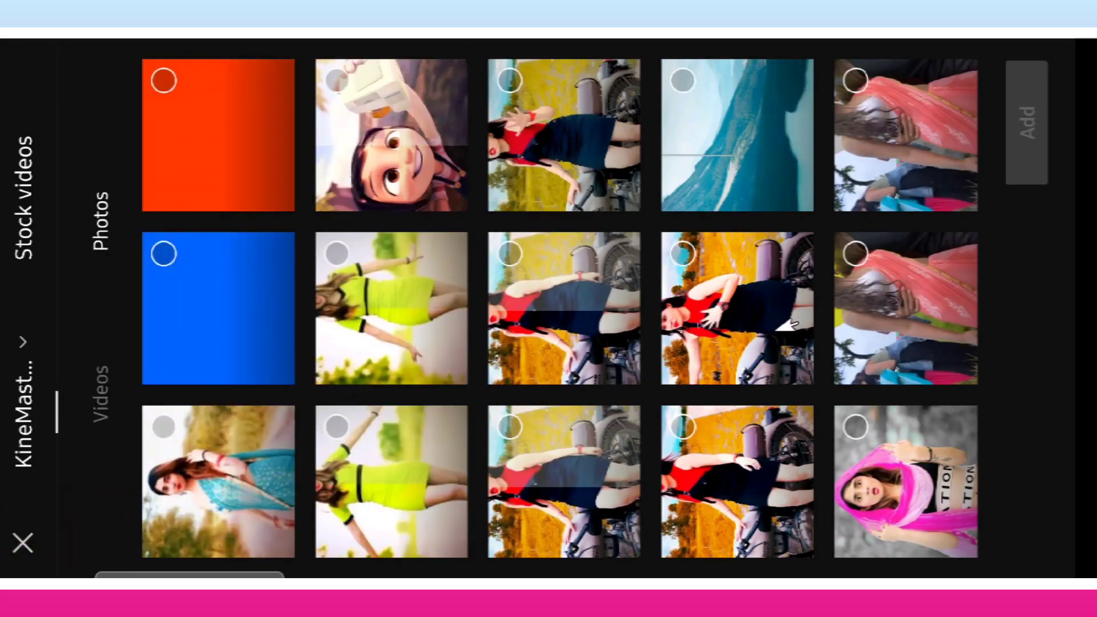
pyautogui.moveTo(782, 325); pyautogui.dragTo(433, 325)
pyautogui.click(714, 263)
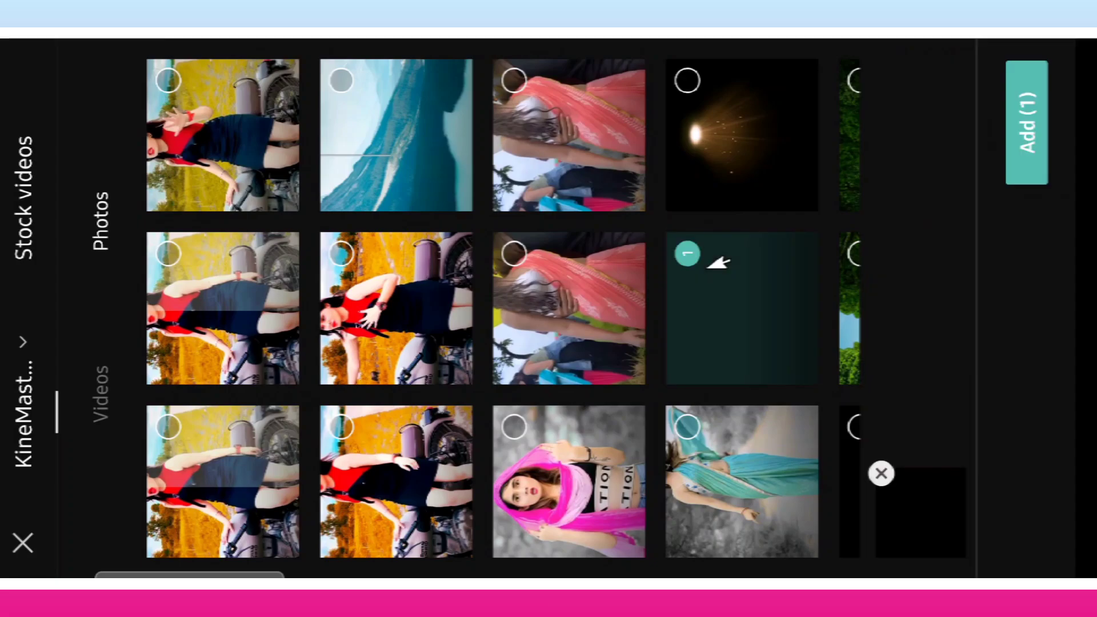
pyautogui.click(1028, 147)
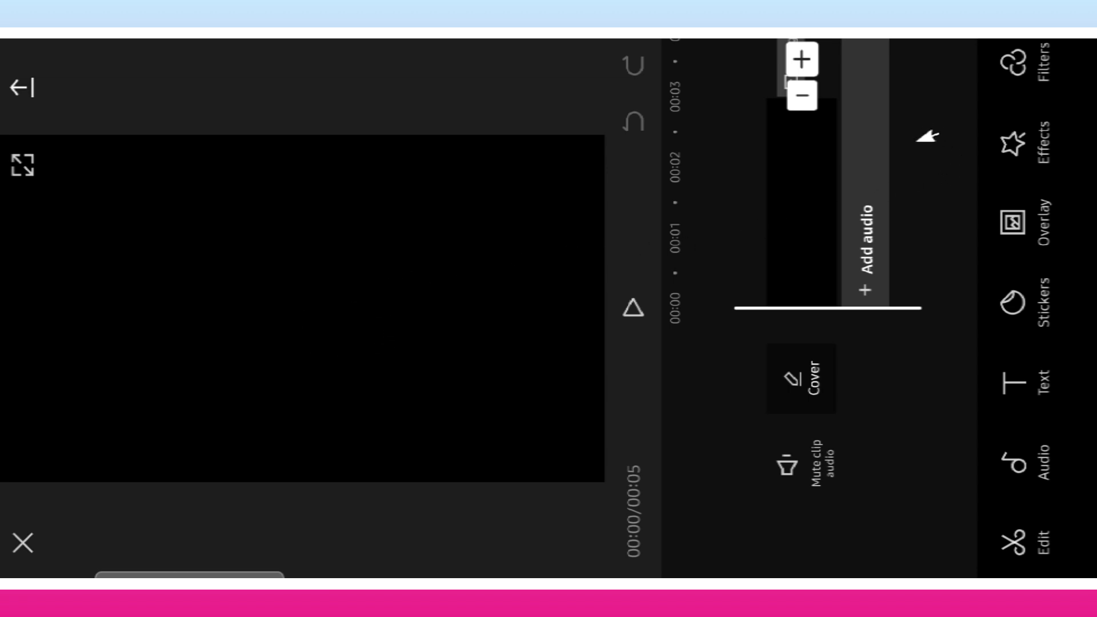
# - Delete the CapCut ending clip from the end of the timeline
pyautogui.moveTo(927, 136); pyautogui.dragTo(931, 345)
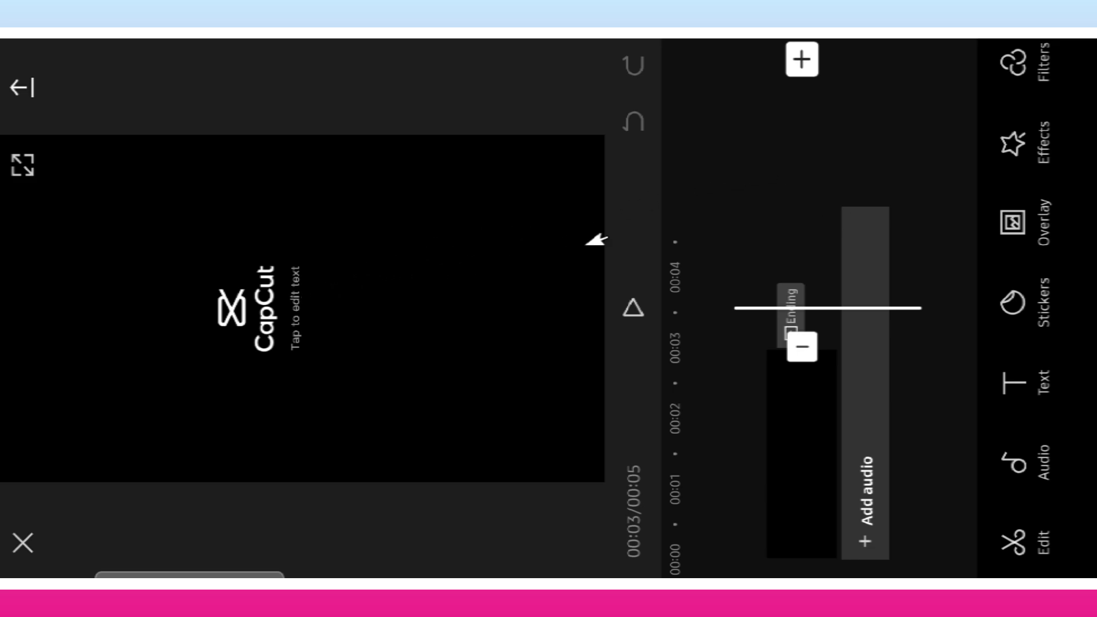
pyautogui.click(821, 262)
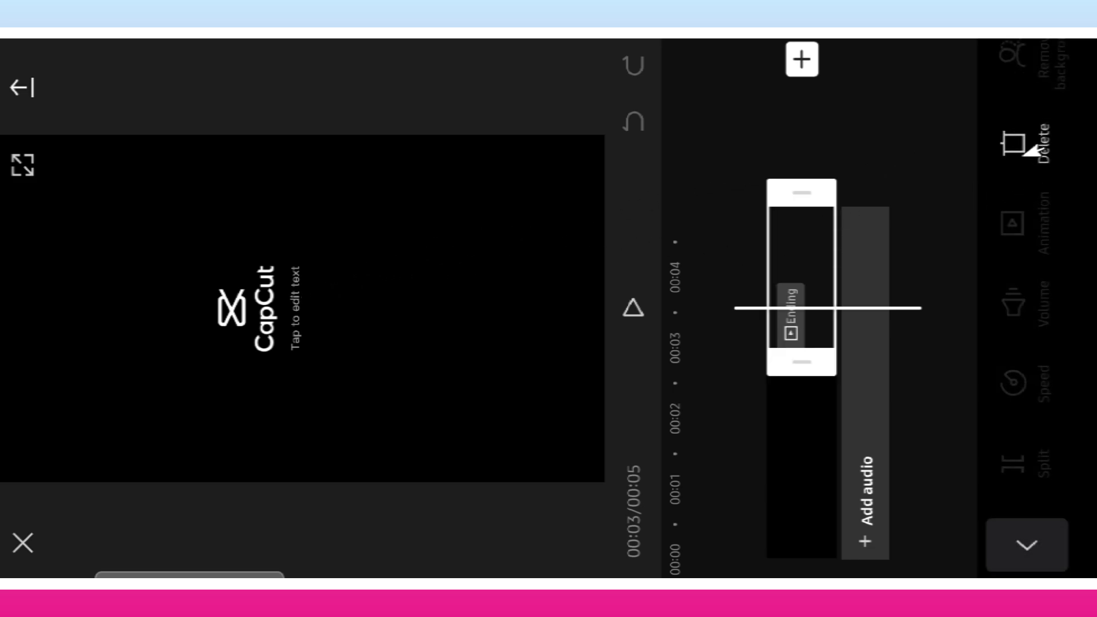
pyautogui.click(1034, 140)
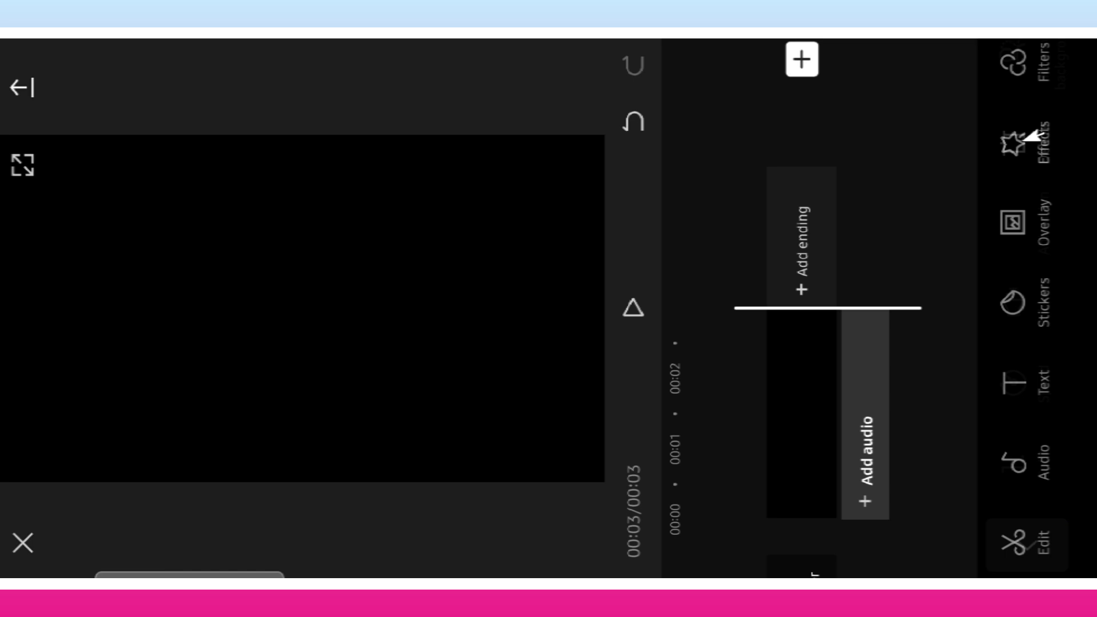
# - Stretch the black photo clip from 5 to 24.3 seconds, then rewind to the start
pyautogui.click(808, 358)
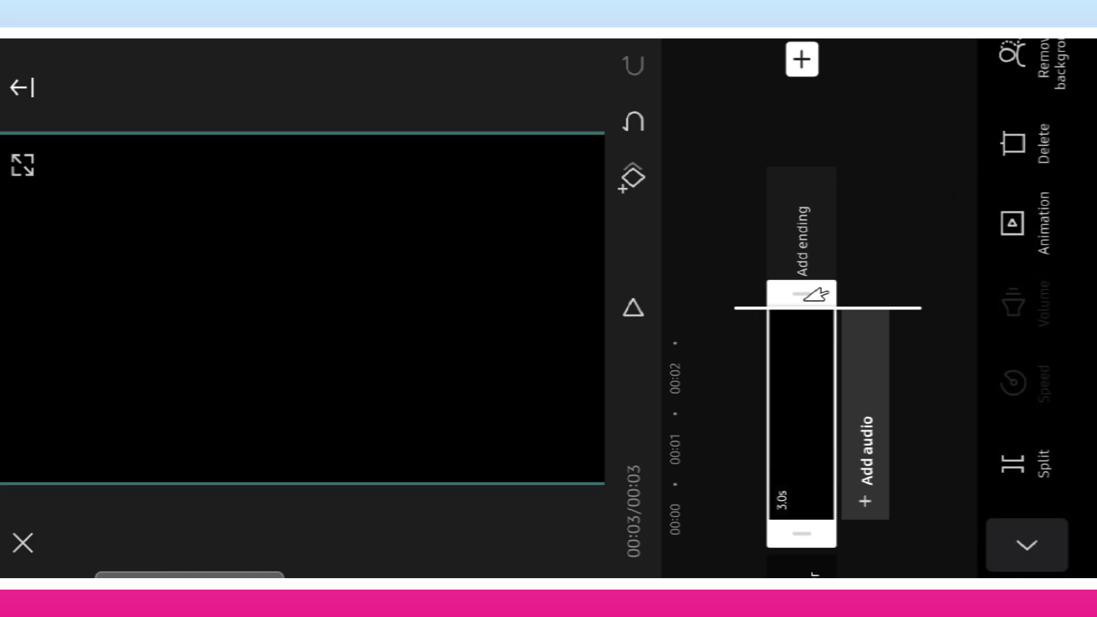
pyautogui.moveTo(817, 295); pyautogui.dragTo(826, 207)
pyautogui.moveTo(821, 291); pyautogui.dragTo(801, 196)
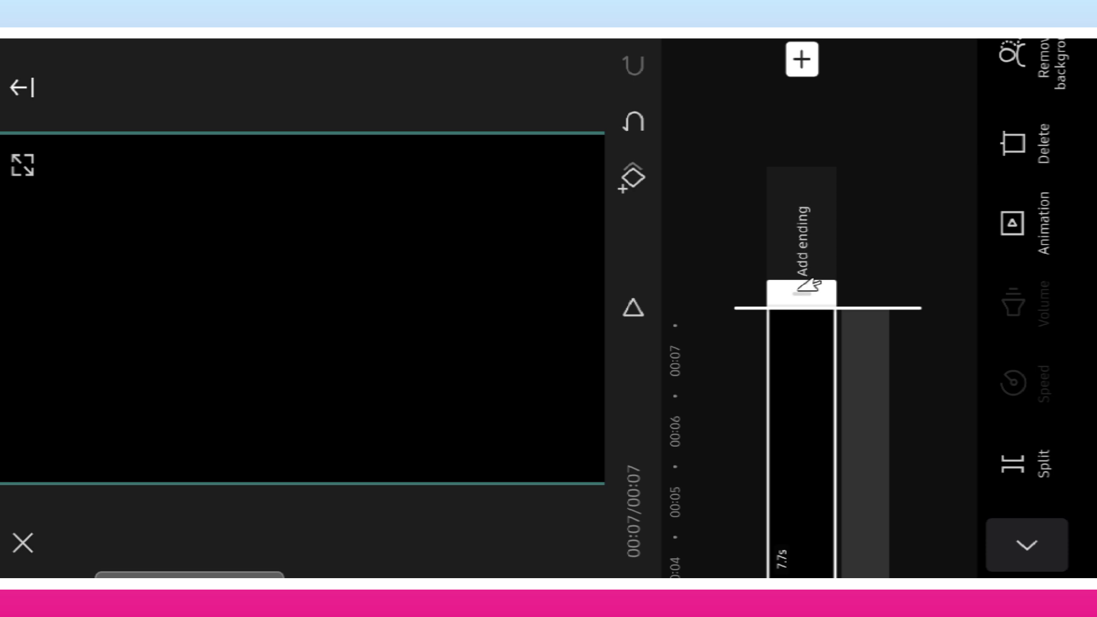
pyautogui.moveTo(807, 282); pyautogui.dragTo(791, 152)
pyautogui.moveTo(816, 291); pyautogui.dragTo(783, 84)
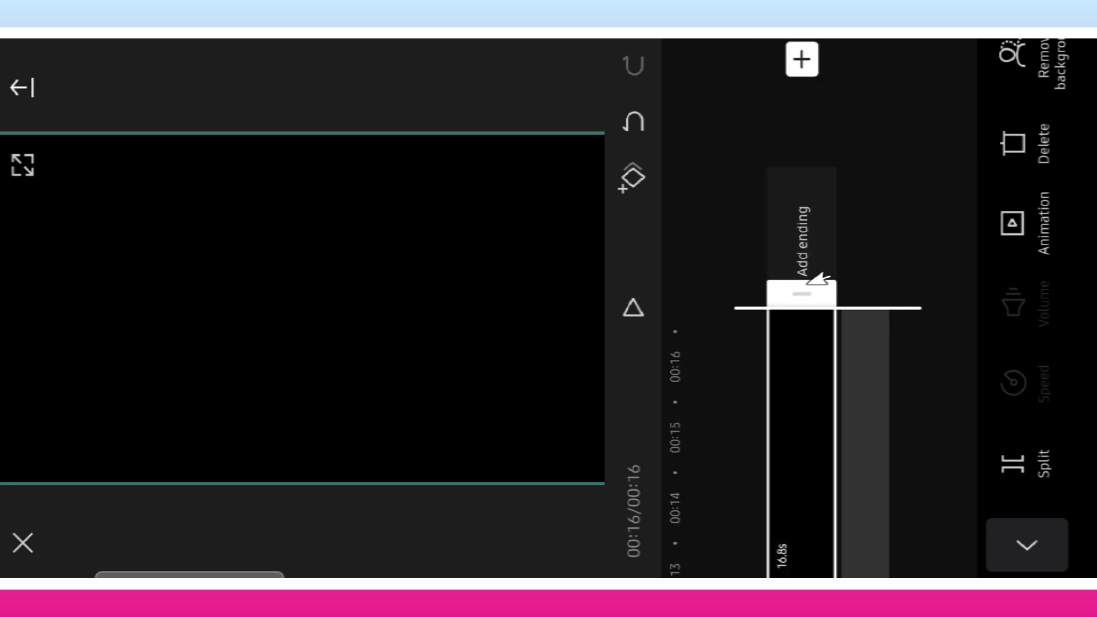
pyautogui.moveTo(818, 280); pyautogui.dragTo(801, 54)
pyautogui.moveTo(802, 277); pyautogui.dragTo(806, 162)
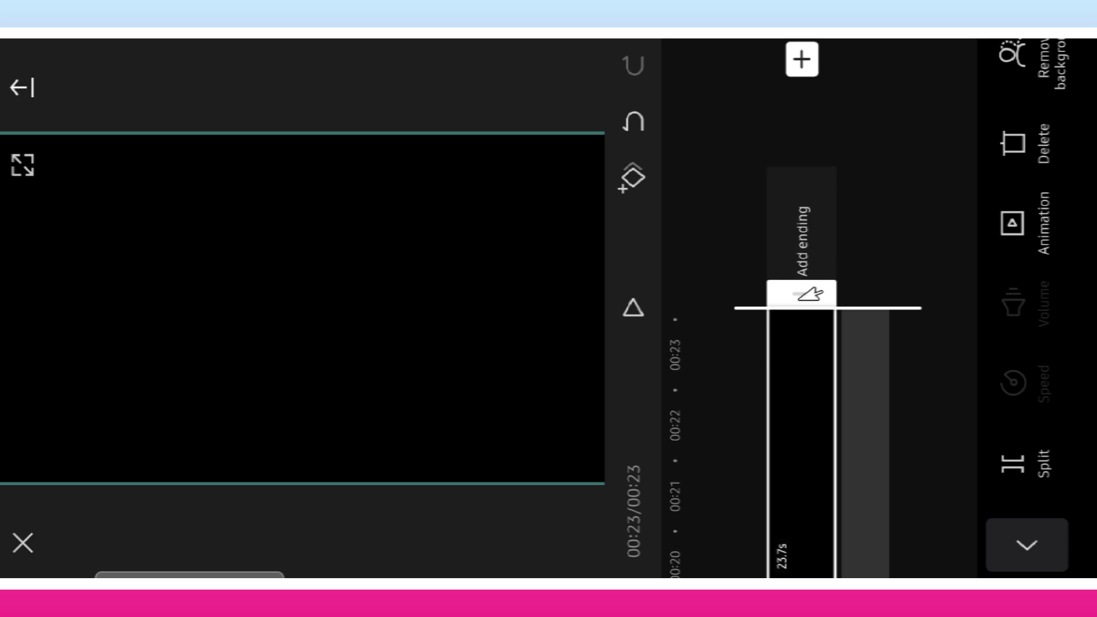
pyautogui.moveTo(808, 294); pyautogui.dragTo(803, 246)
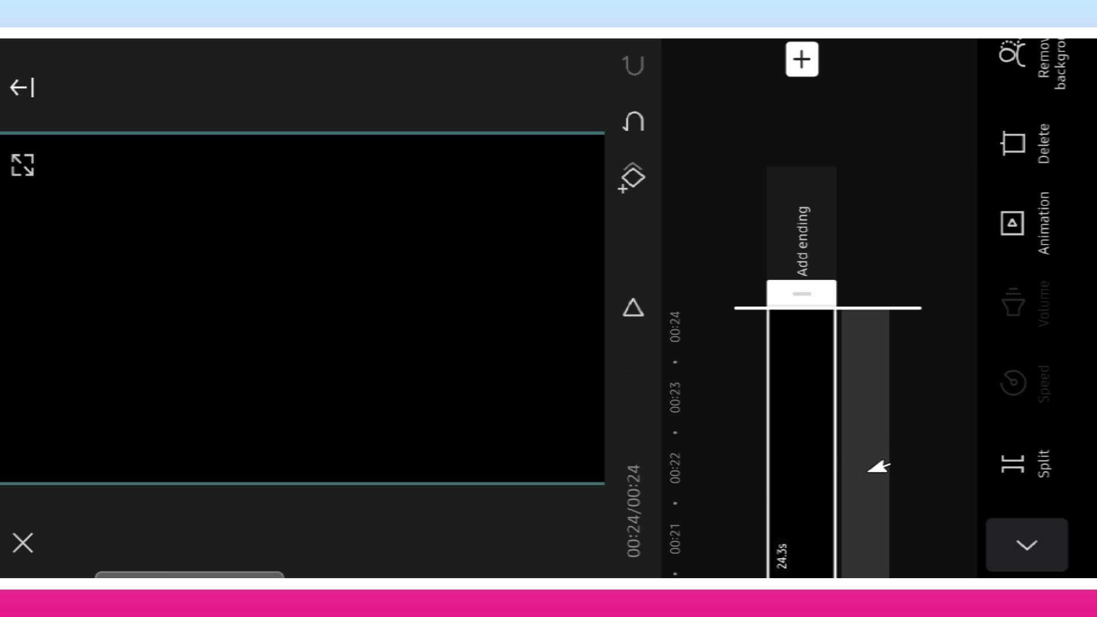
pyautogui.moveTo(878, 497); pyautogui.dragTo(852, 257)
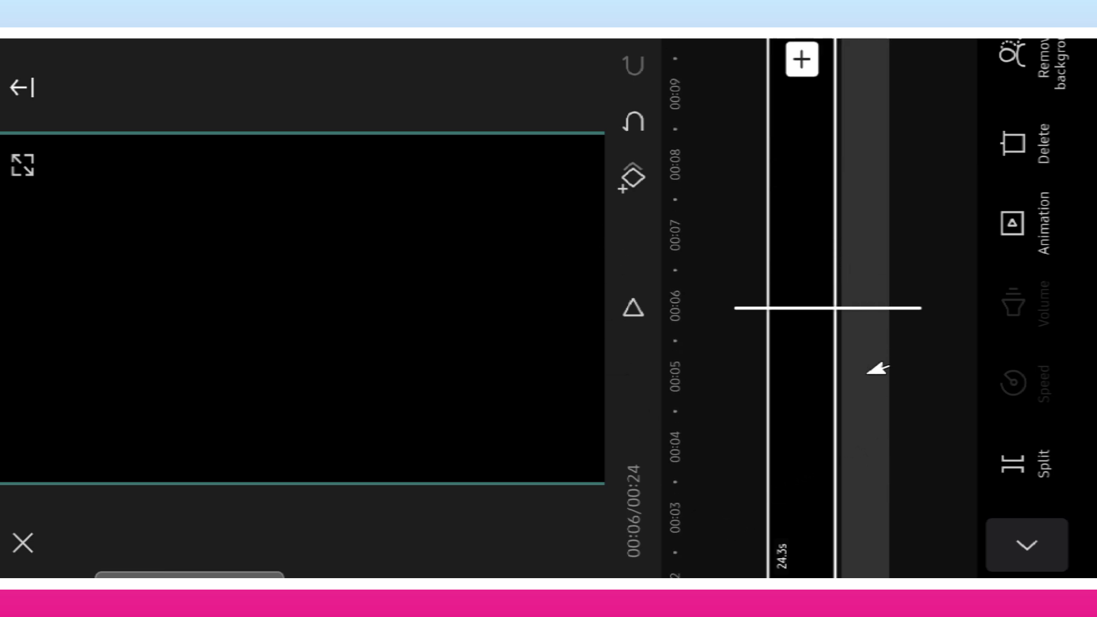
pyautogui.moveTo(874, 367); pyautogui.dragTo(875, 111)
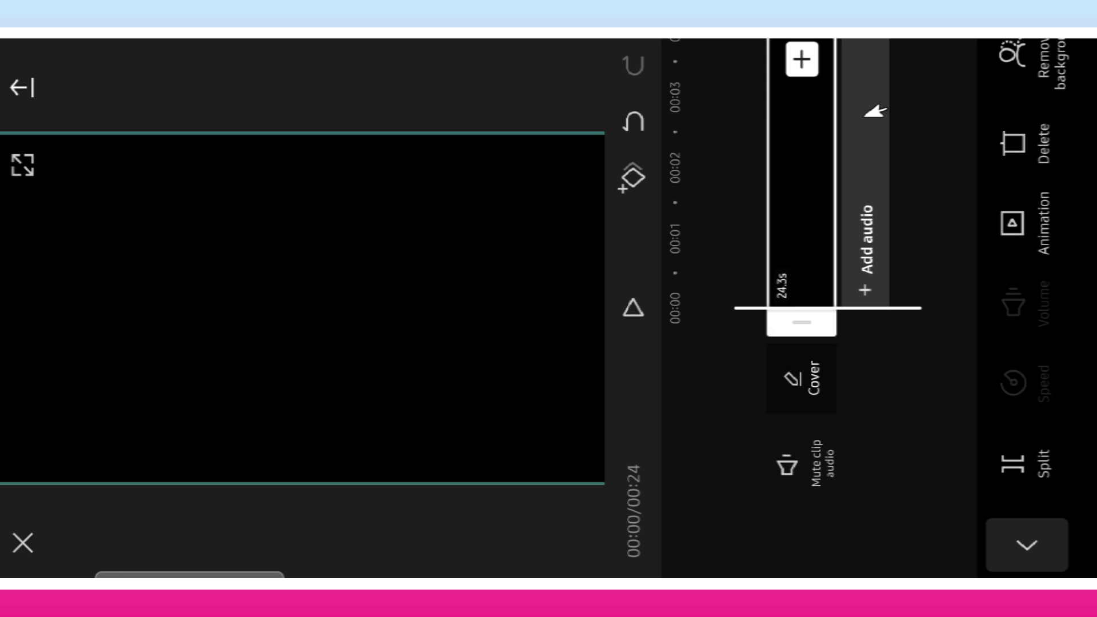
# - Overlay the 00:24 dancer video from the InsTakeDownloader album on the black clip
pyautogui.click(1059, 542)
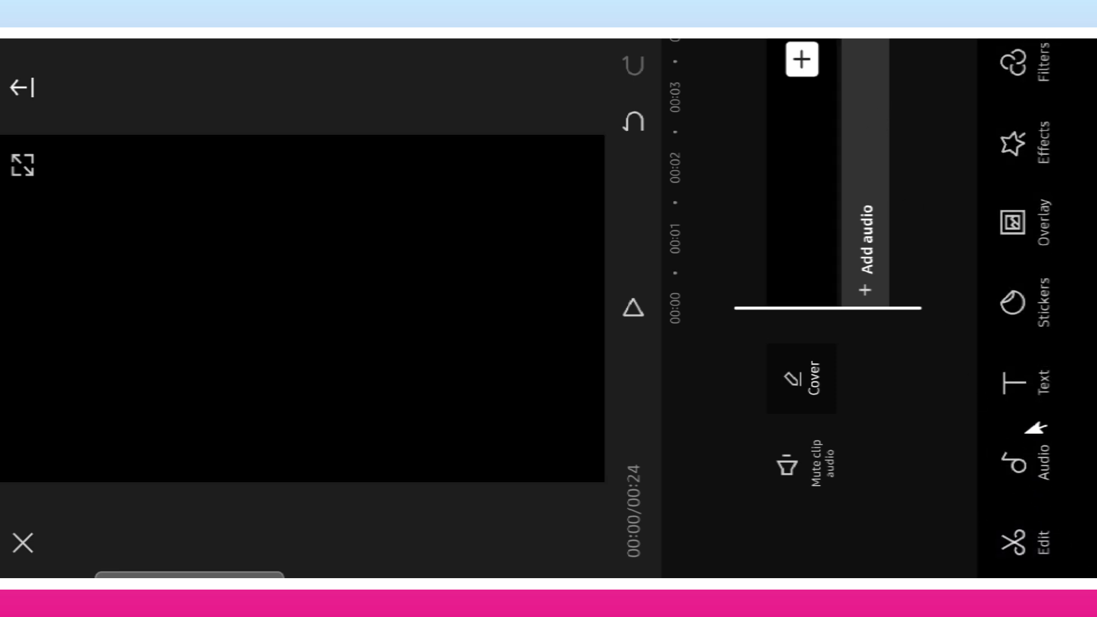
pyautogui.click(1027, 220)
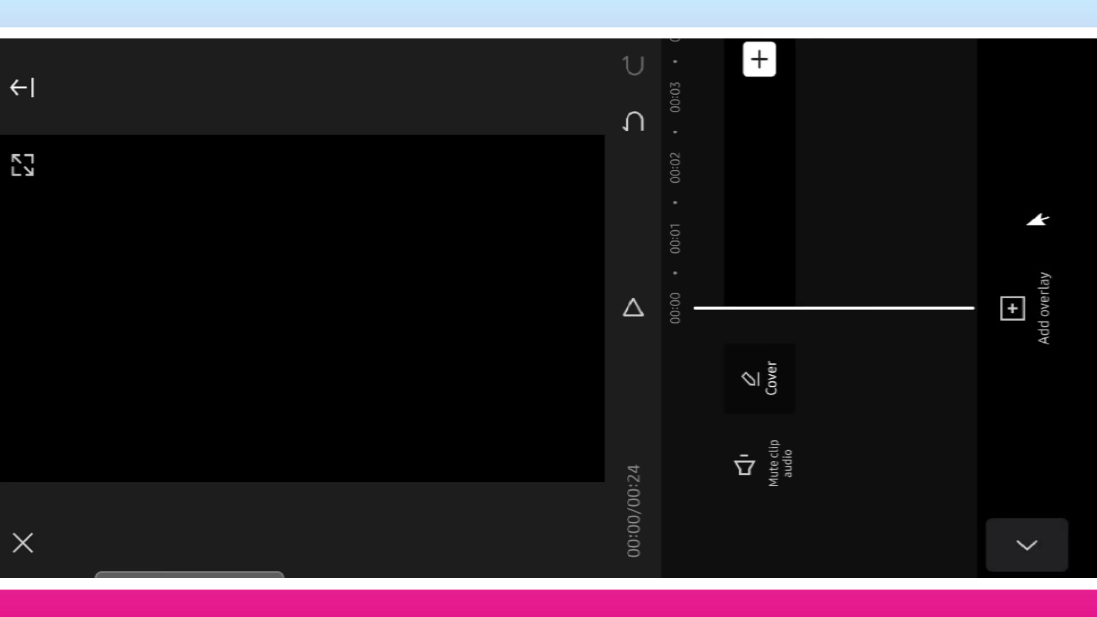
pyautogui.click(1020, 301)
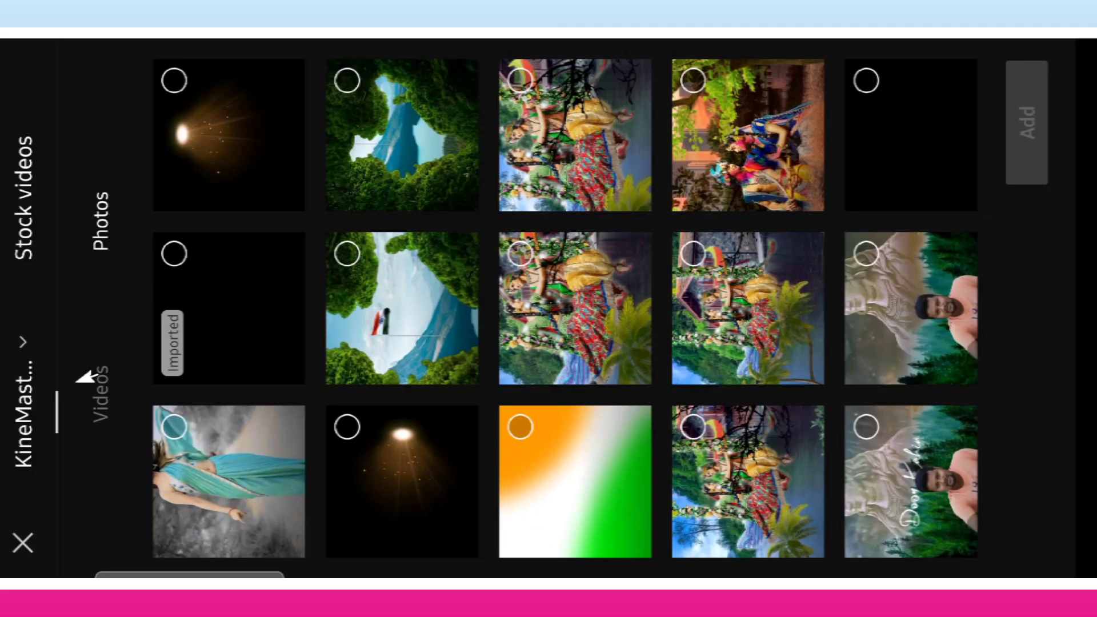
pyautogui.click(104, 391)
pyautogui.click(33, 391)
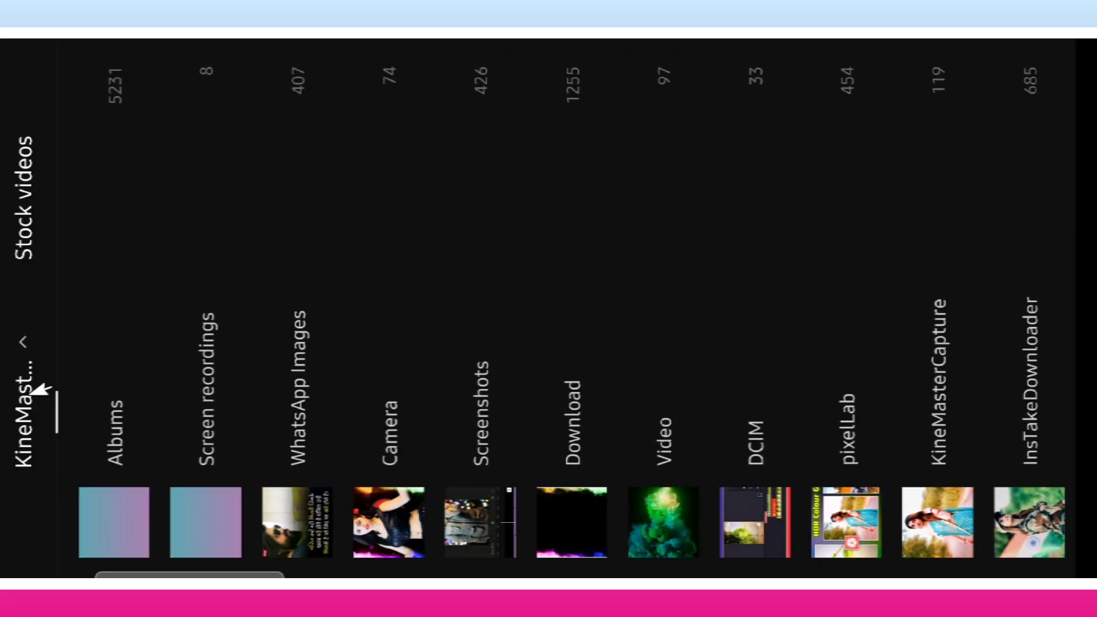
pyautogui.click(1025, 389)
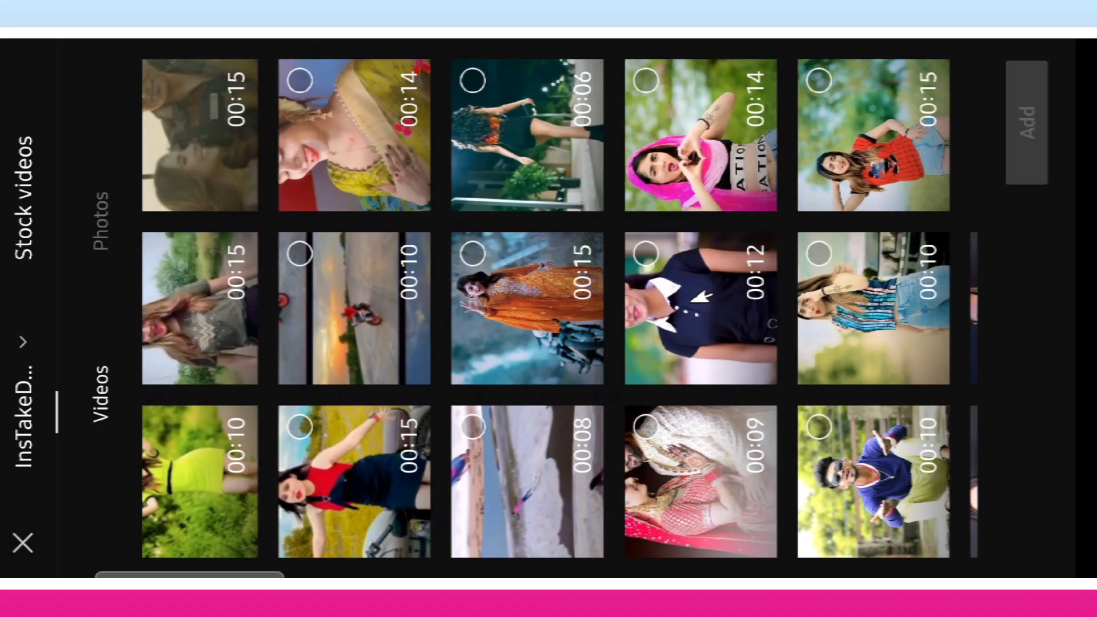
pyautogui.moveTo(780, 291); pyautogui.dragTo(549, 297)
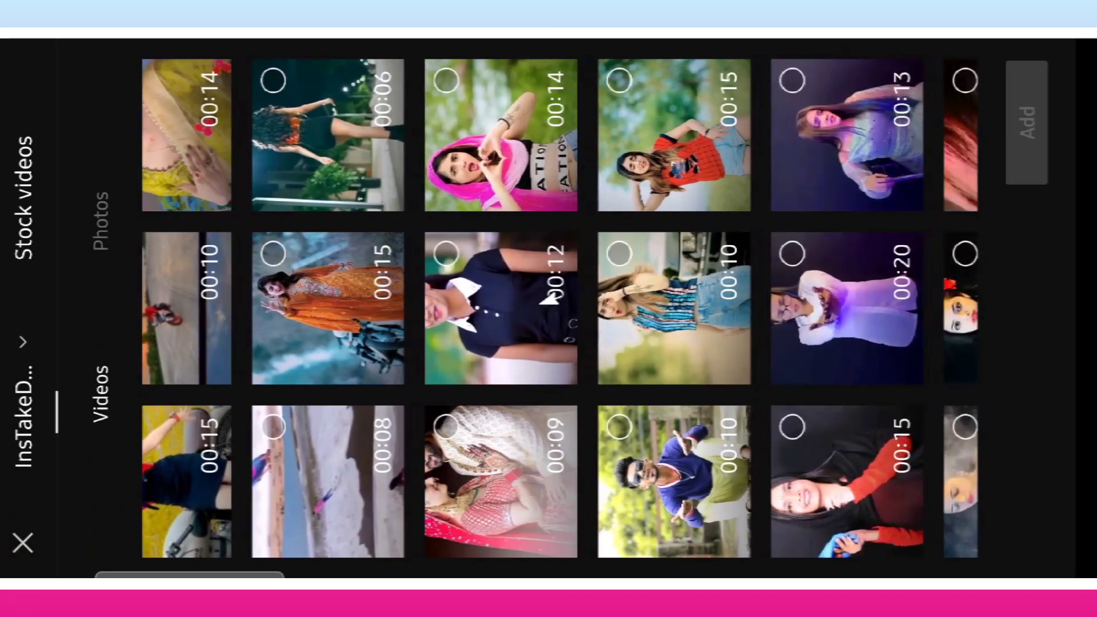
pyautogui.moveTo(838, 281); pyautogui.dragTo(714, 271)
pyautogui.click(852, 252)
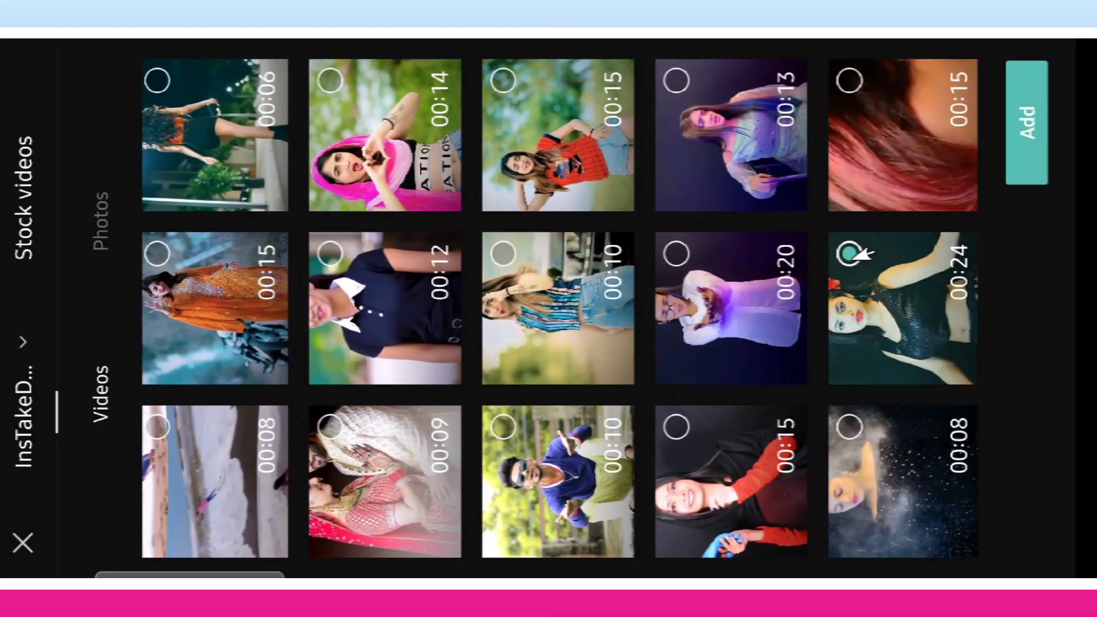
pyautogui.click(1035, 131)
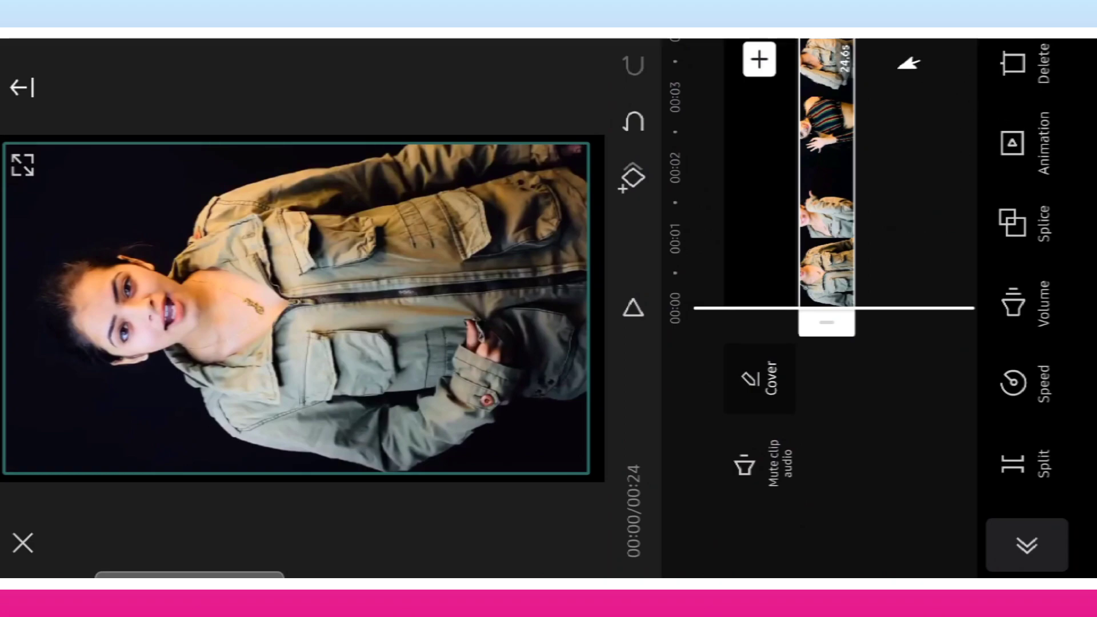
# - Scale the dancer overlay up to fill the frame and apply Remove background
pyautogui.moveTo(296, 308); pyautogui.dragTo(311, 323)
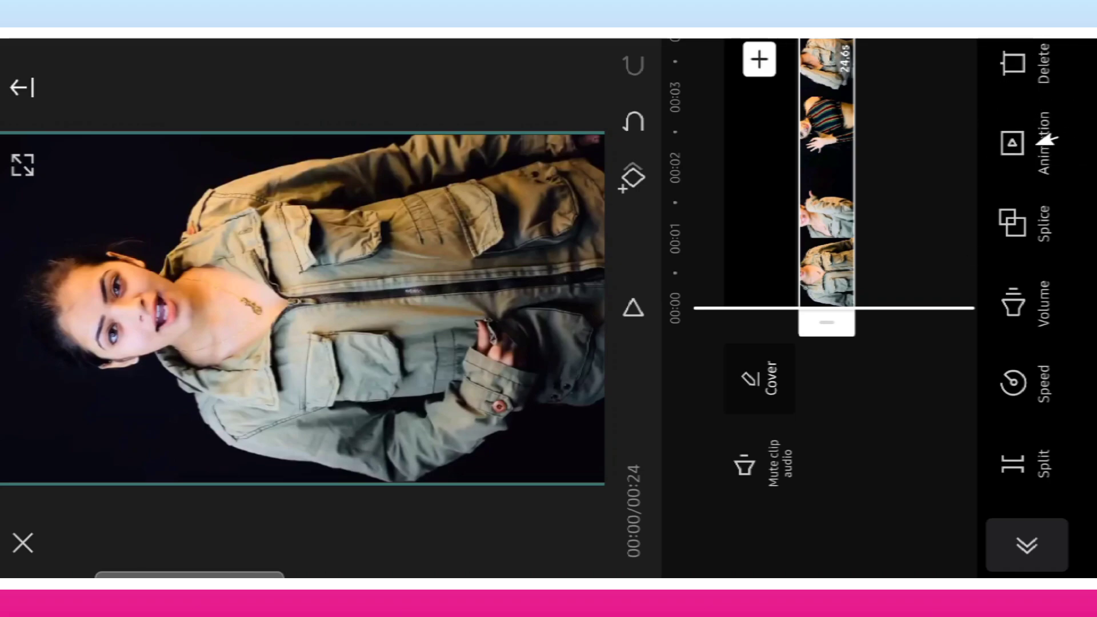
pyautogui.moveTo(1042, 120); pyautogui.dragTo(1053, 318)
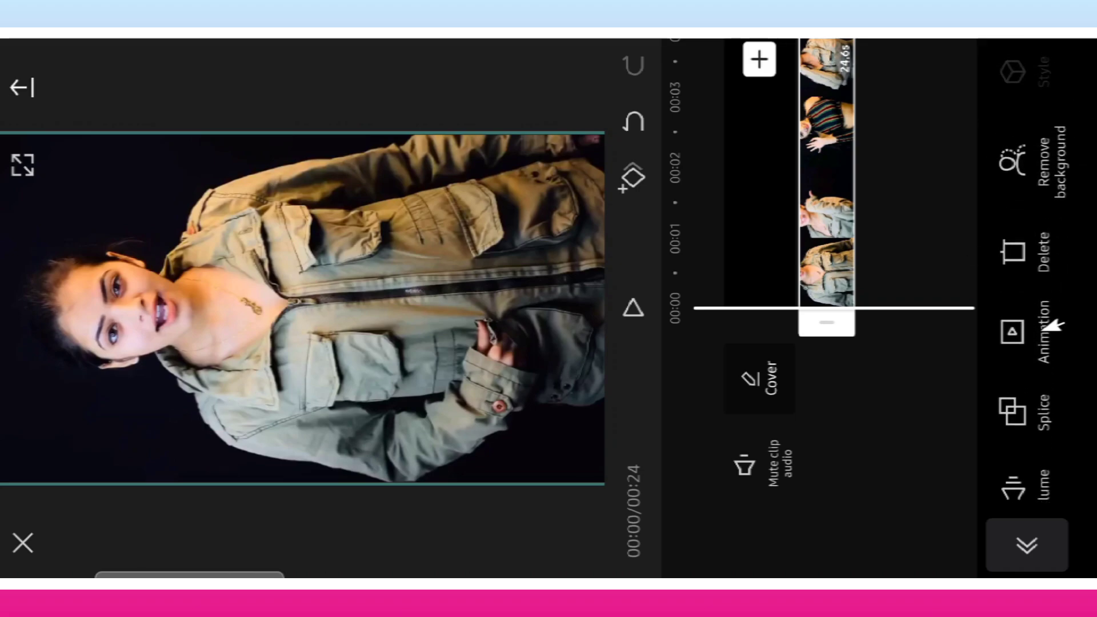
pyautogui.click(1023, 159)
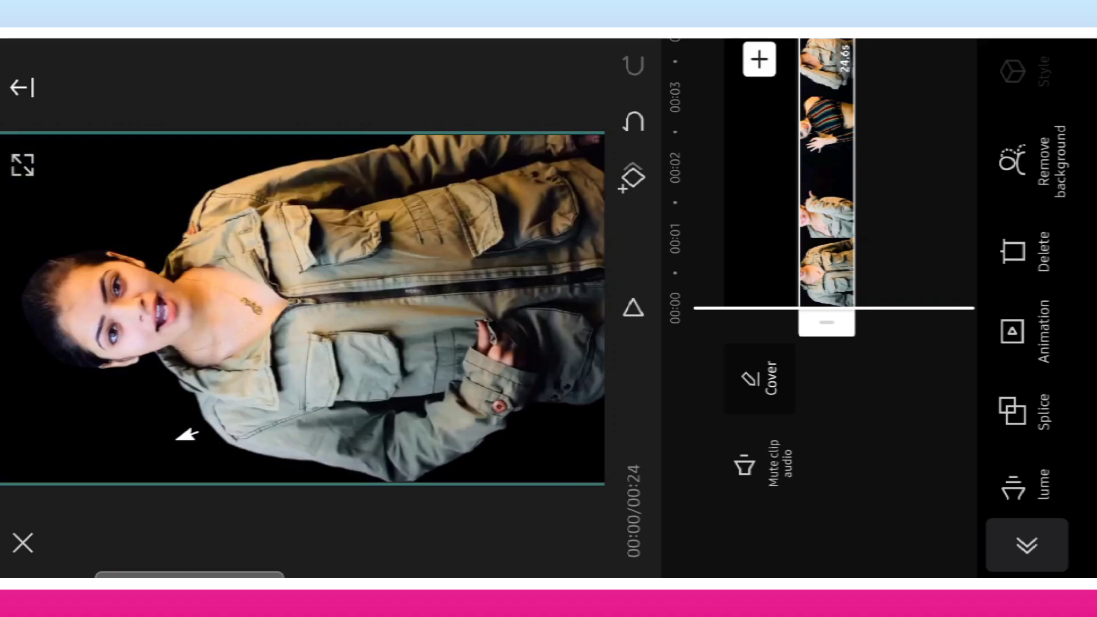
pyautogui.click(1026, 546)
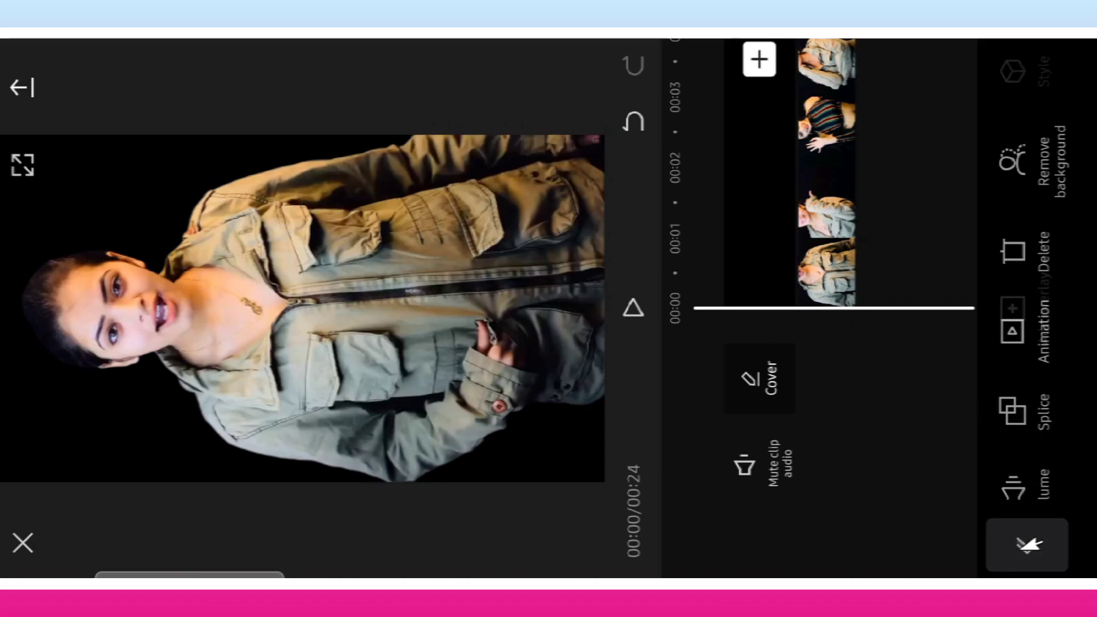
pyautogui.click(1027, 544)
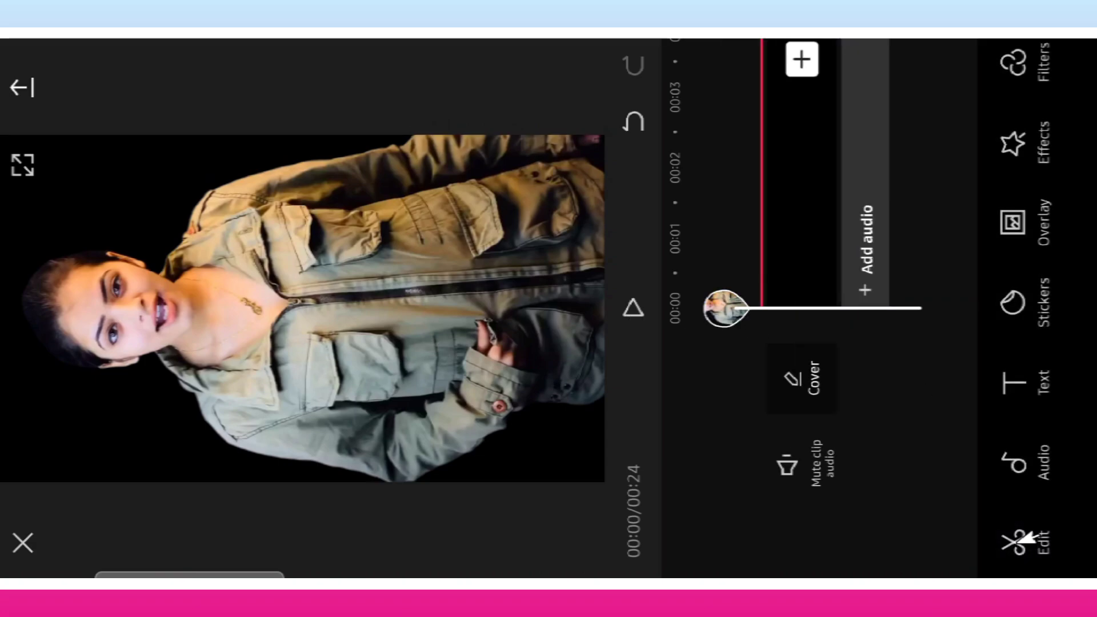
# - Apply the Shockwave effect at the start and play it back from 00:00
pyautogui.click(1041, 138)
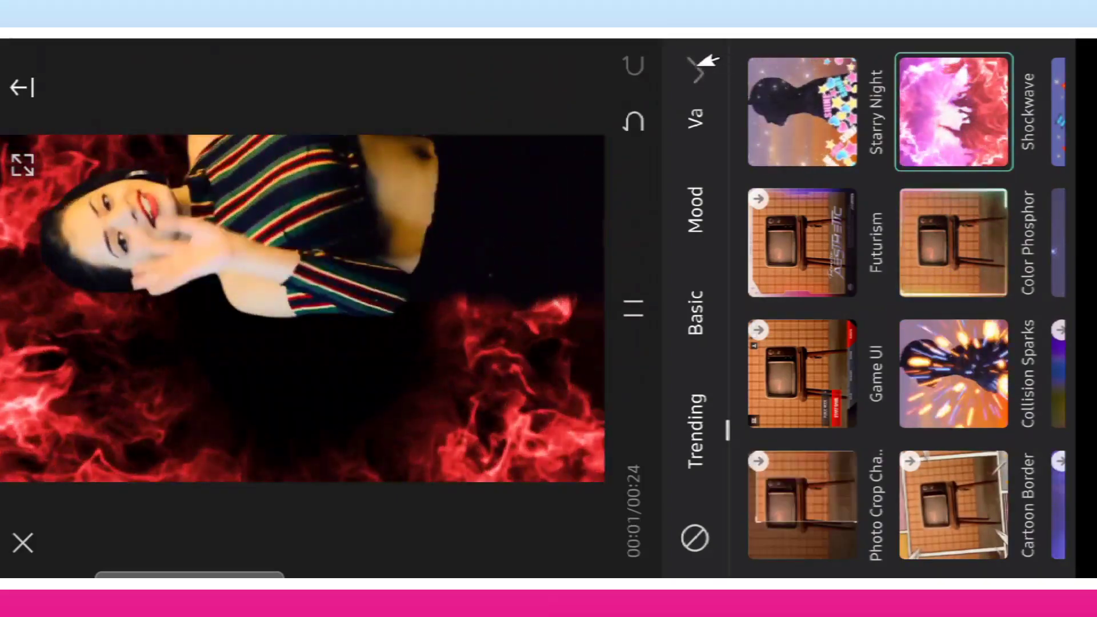
pyautogui.click(700, 66)
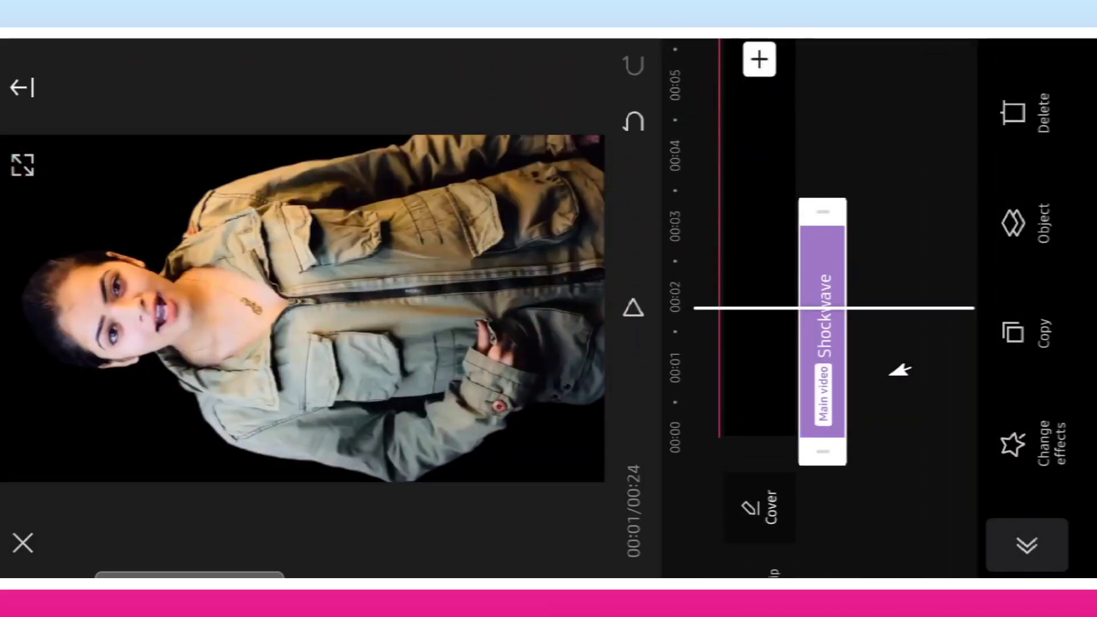
pyautogui.moveTo(899, 371); pyautogui.dragTo(857, 263)
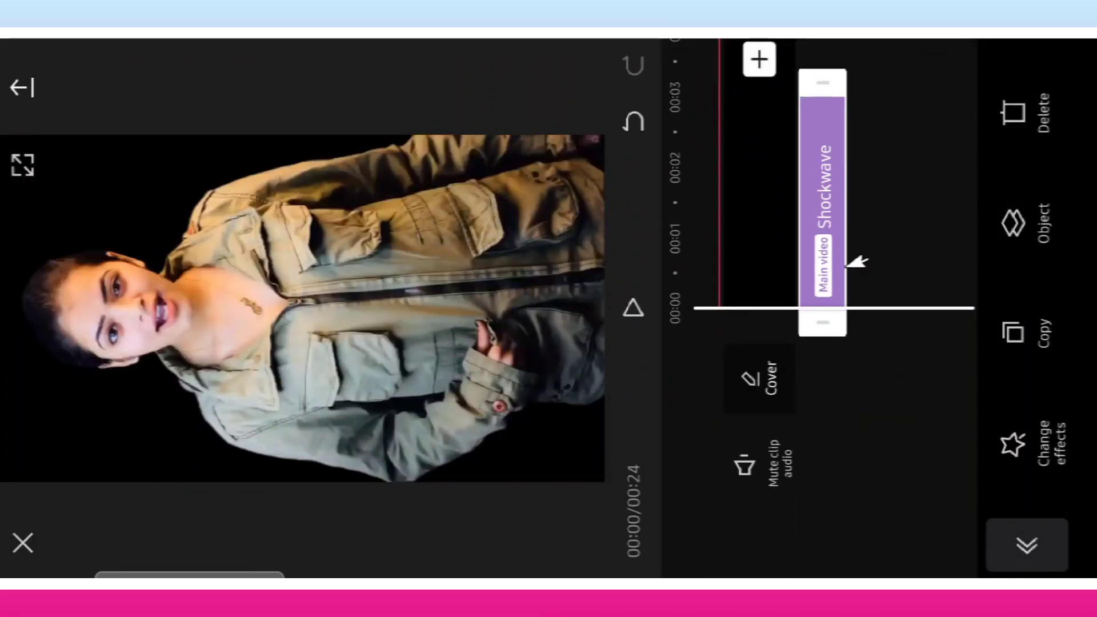
pyautogui.click(634, 309)
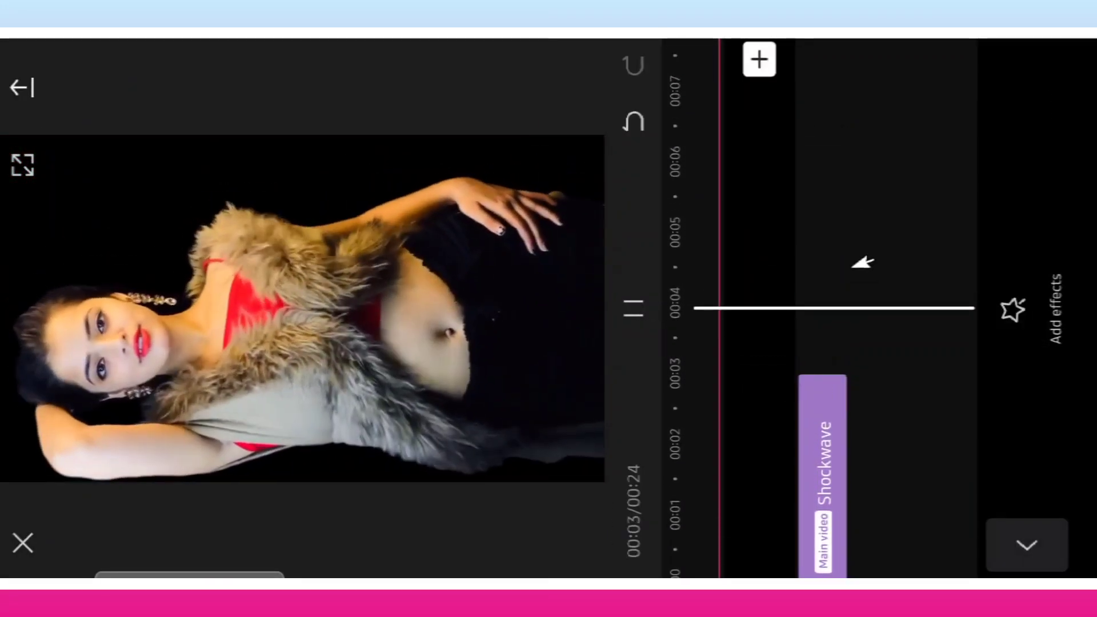
# - Add the Rainbow Heart effect at 00:03 and lengthen its effect clip
pyautogui.moveTo(863, 263); pyautogui.dragTo(879, 183)
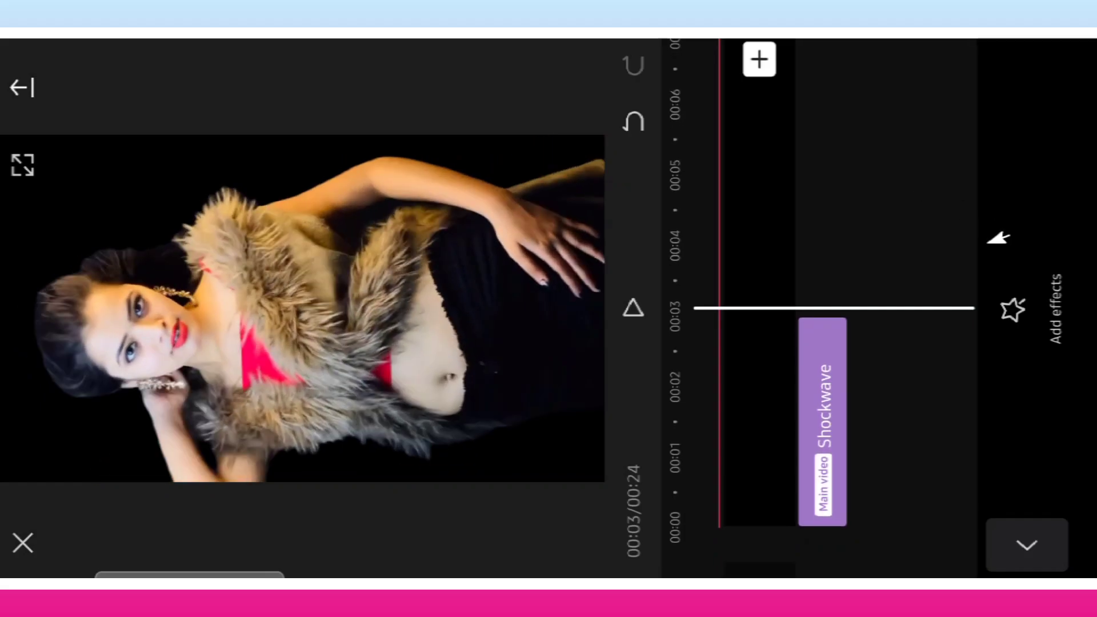
pyautogui.click(1028, 309)
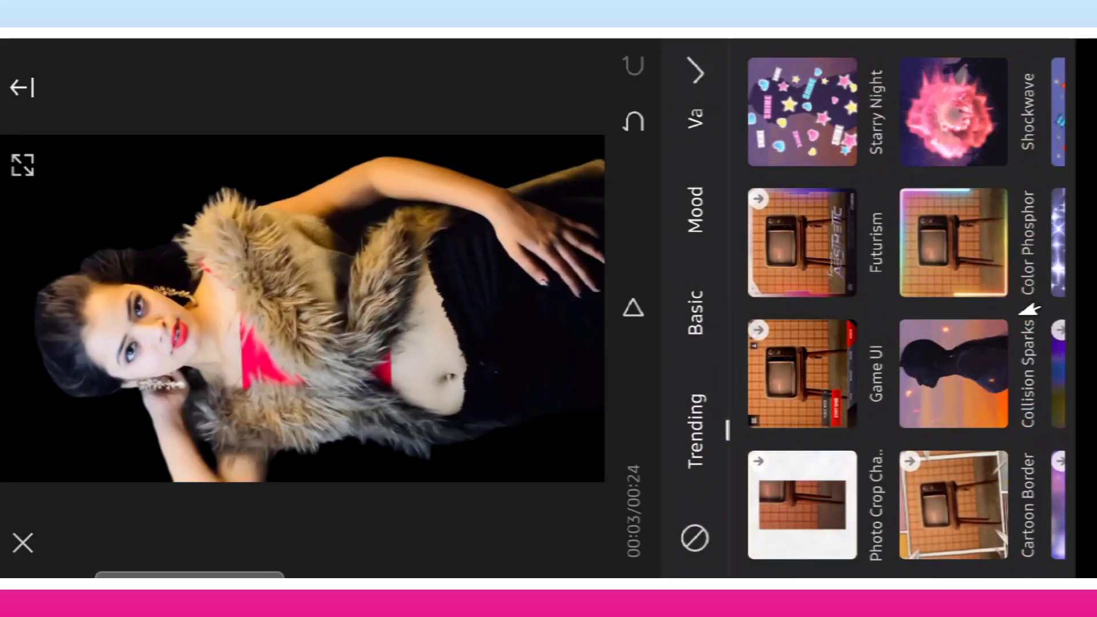
pyautogui.moveTo(1028, 318); pyautogui.dragTo(869, 318)
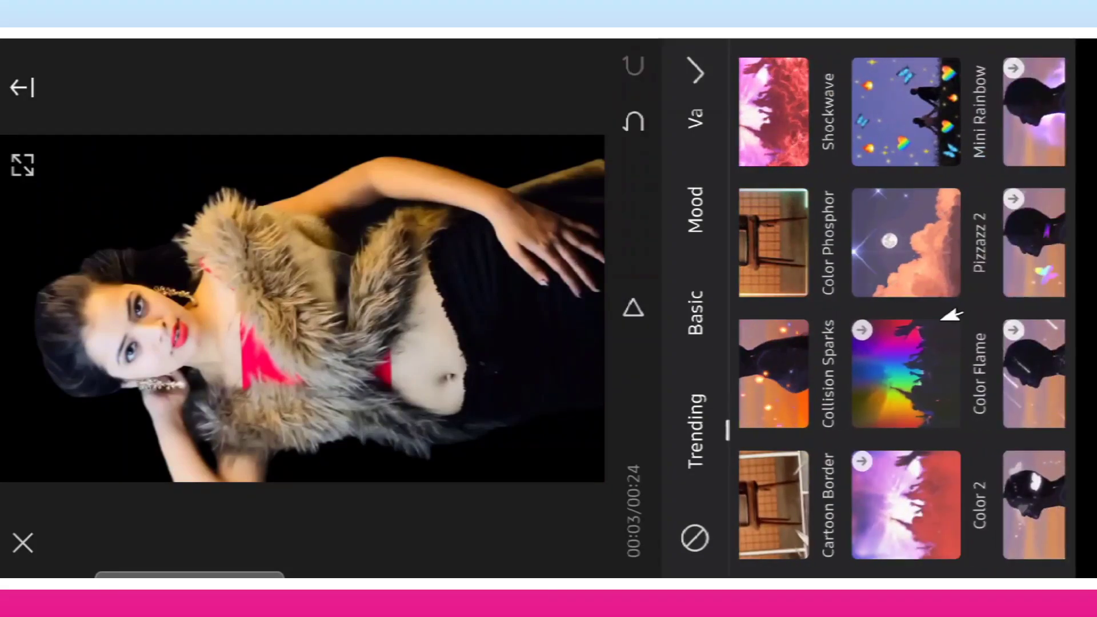
pyautogui.moveTo(990, 363); pyautogui.dragTo(826, 342)
pyautogui.moveTo(988, 354); pyautogui.dragTo(826, 354)
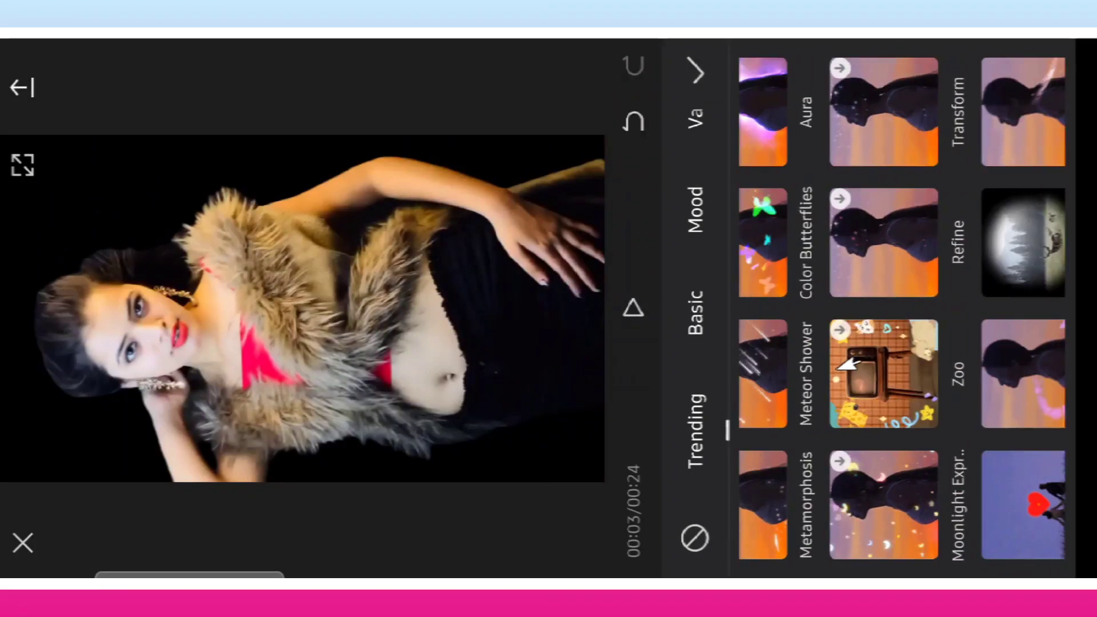
pyautogui.moveTo(1075, 371); pyautogui.dragTo(811, 377)
pyautogui.moveTo(1016, 399); pyautogui.dragTo(862, 384)
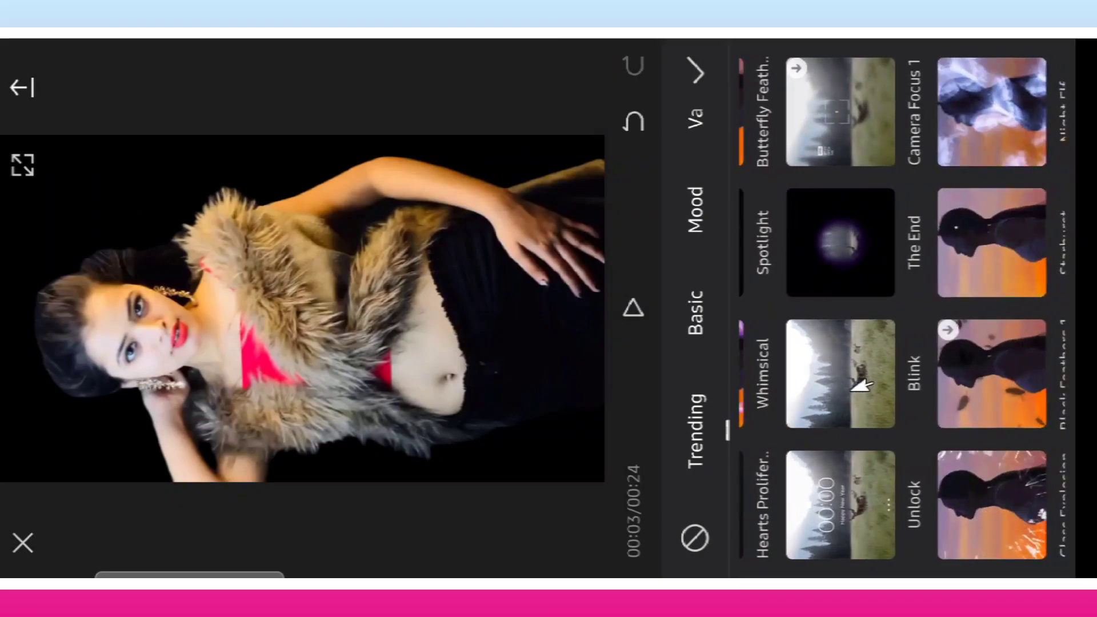
pyautogui.moveTo(1006, 400); pyautogui.dragTo(851, 394)
pyautogui.moveTo(1017, 416); pyautogui.dragTo(845, 404)
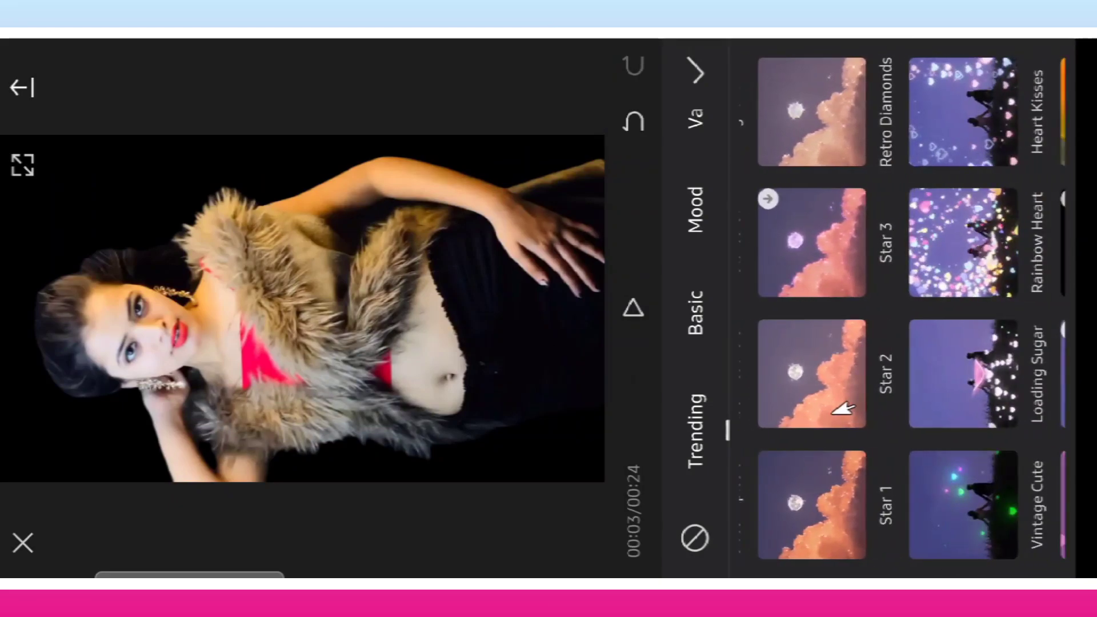
pyautogui.click(978, 240)
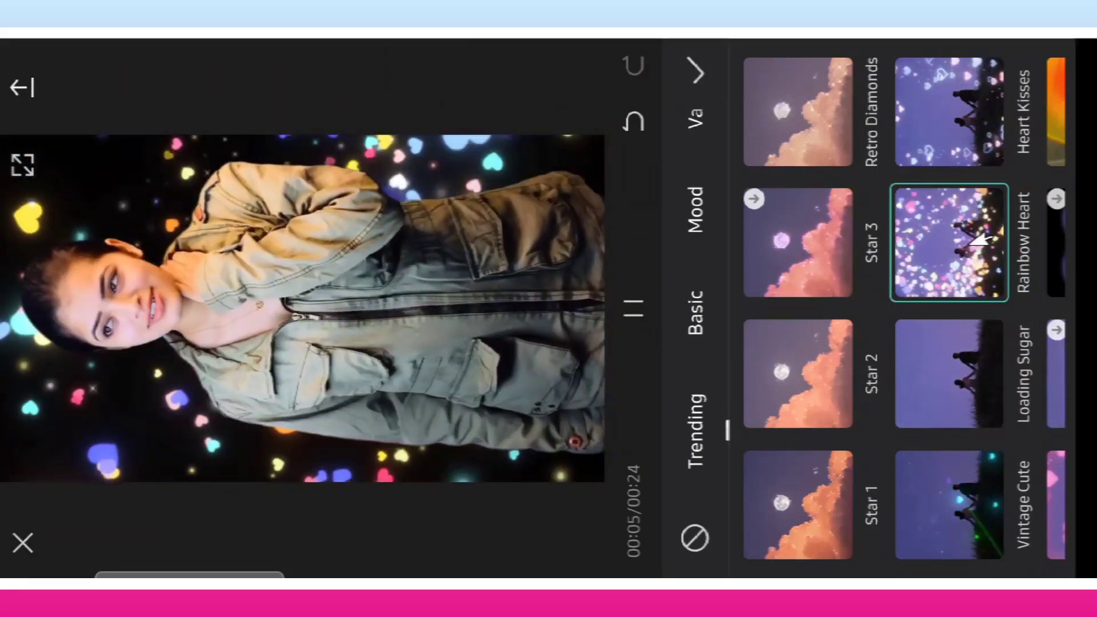
pyautogui.click(701, 65)
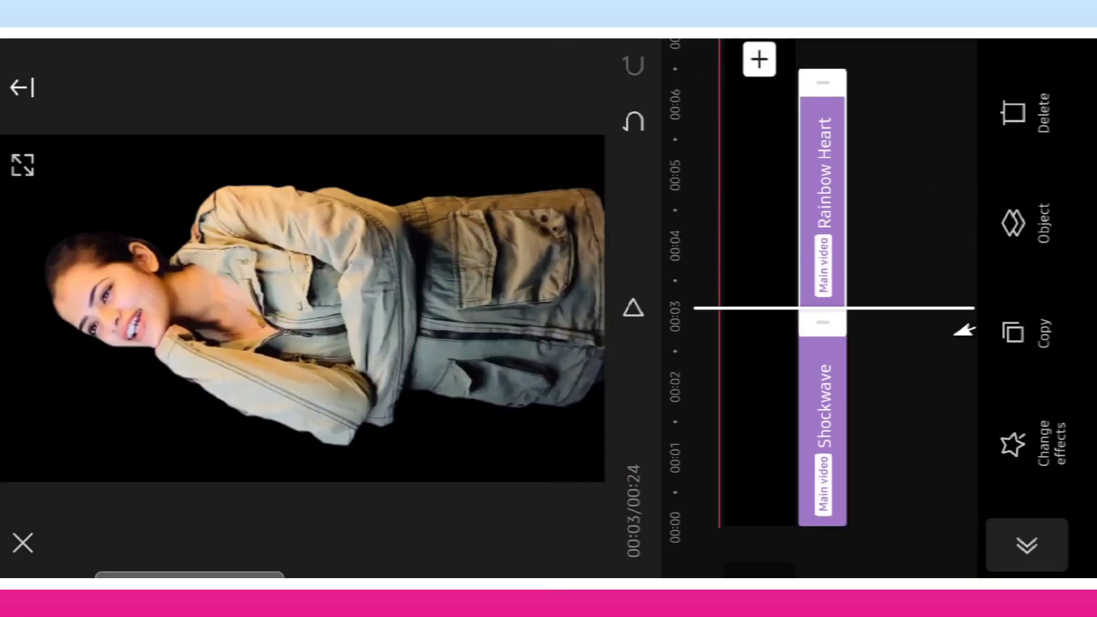
pyautogui.moveTo(844, 316); pyautogui.dragTo(843, 330)
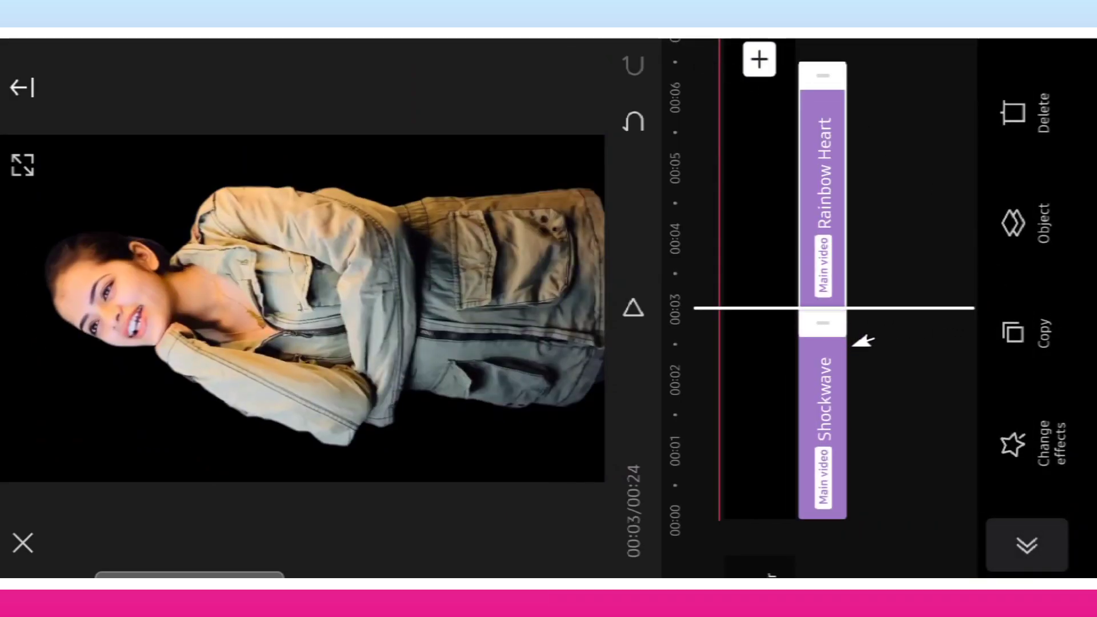
# - Move the playhead to 00:06 and bring up the effects list
pyautogui.moveTo(868, 131); pyautogui.dragTo(897, 351)
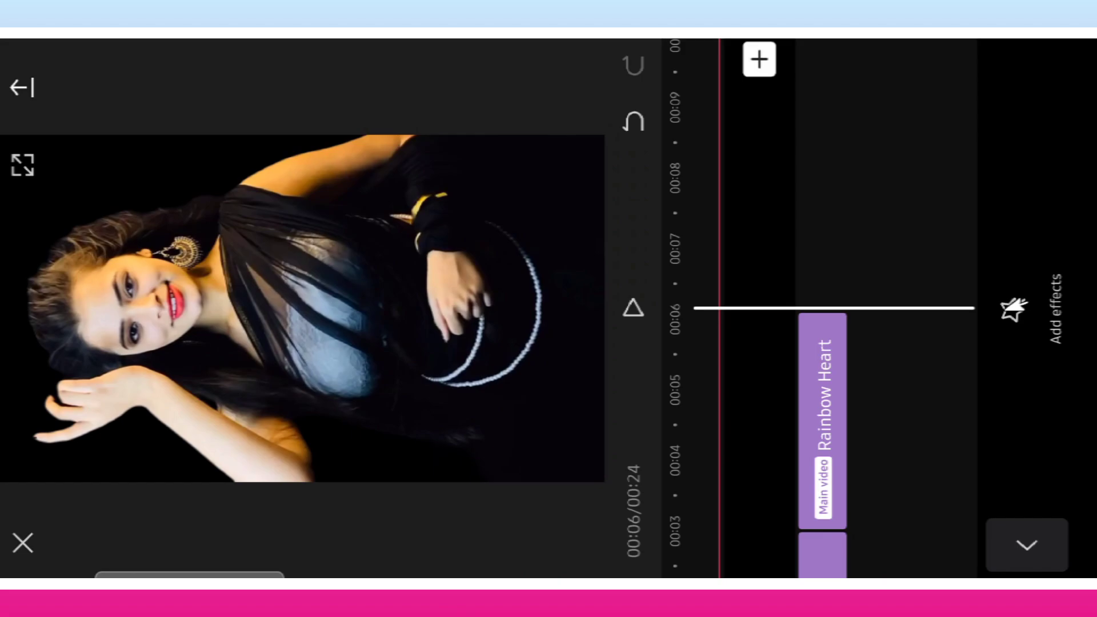
pyautogui.click(1013, 310)
pyautogui.scroll(-2, 1012, 303)
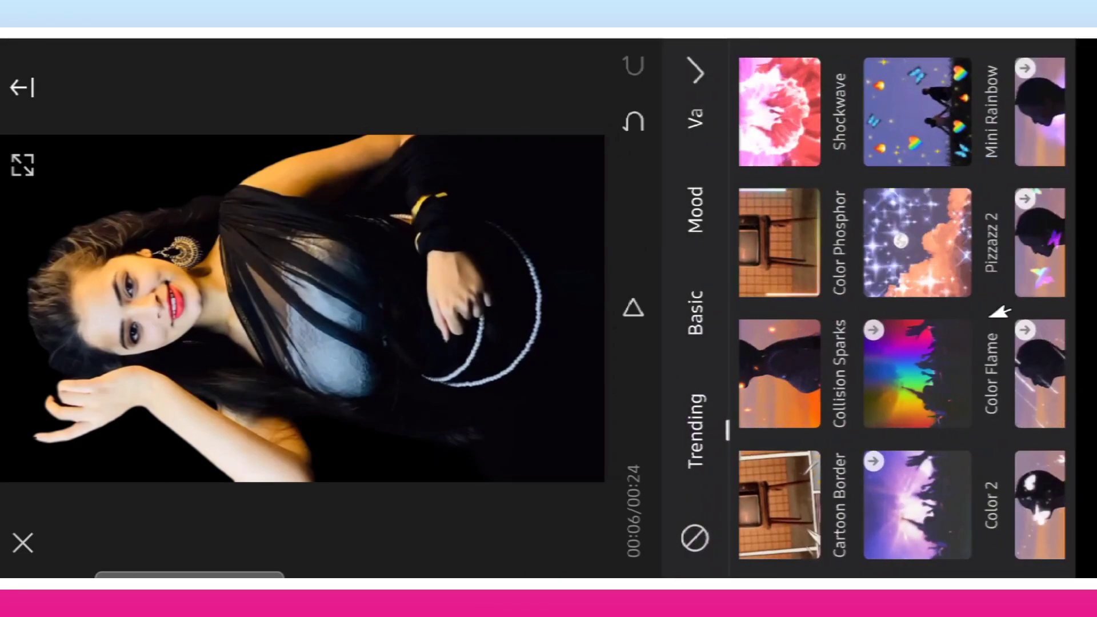
# - Add the Heart Kisses effect at 00:06
pyautogui.scroll(-2, 1000, 308)
pyautogui.scroll(-2, 860, 289)
pyautogui.scroll(-2, 926, 286)
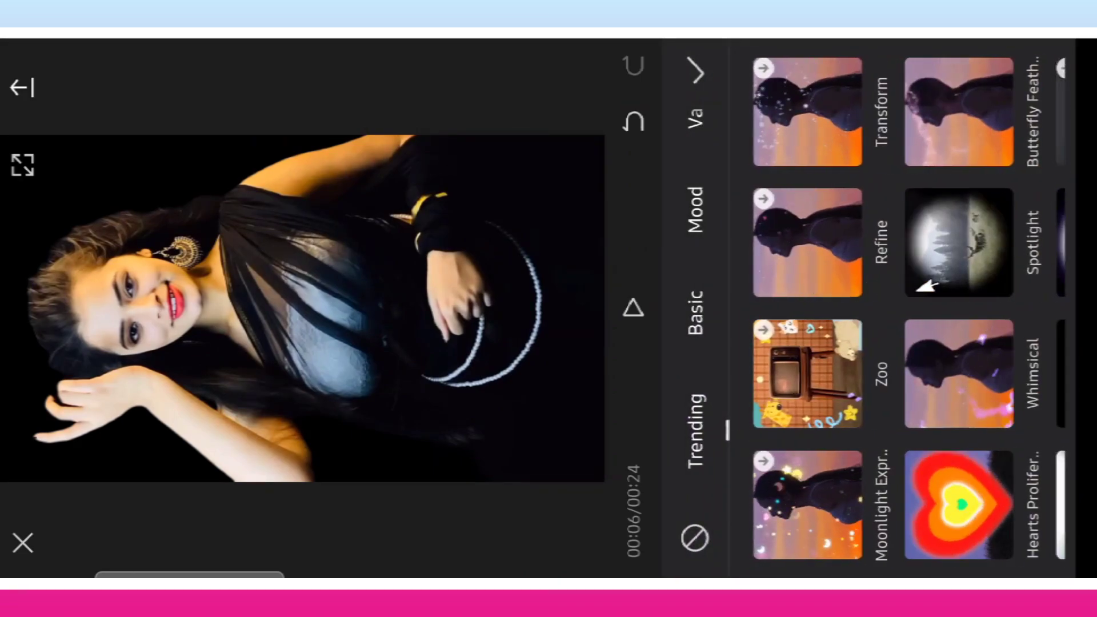
pyautogui.scroll(-2, 914, 286)
pyautogui.scroll(-3, 903, 275)
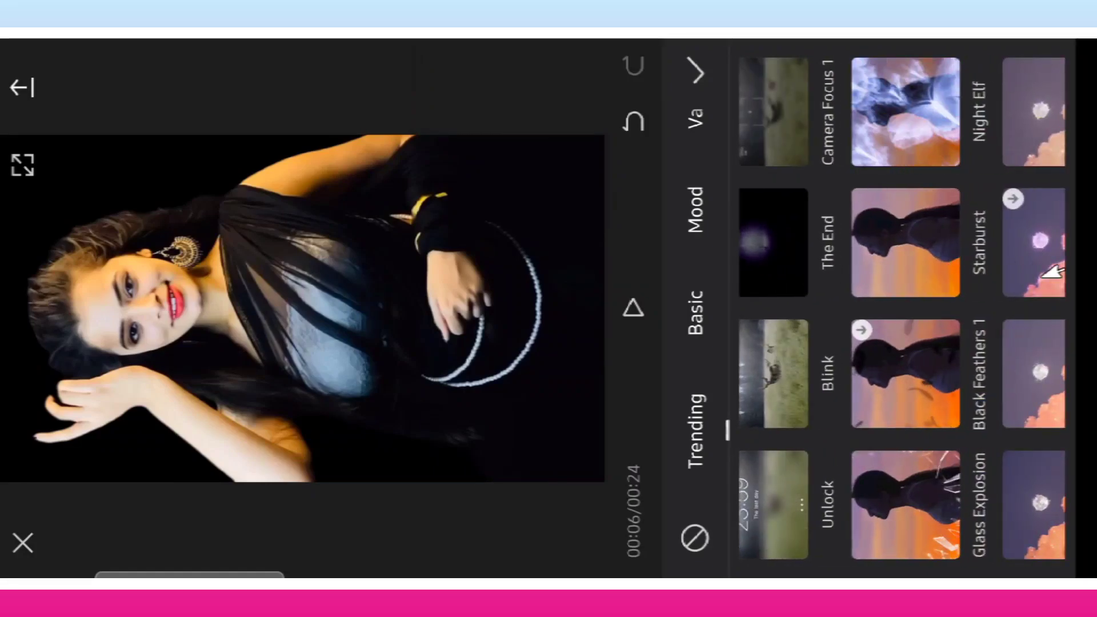
pyautogui.scroll(-2, 869, 262)
pyautogui.scroll(-2, 914, 240)
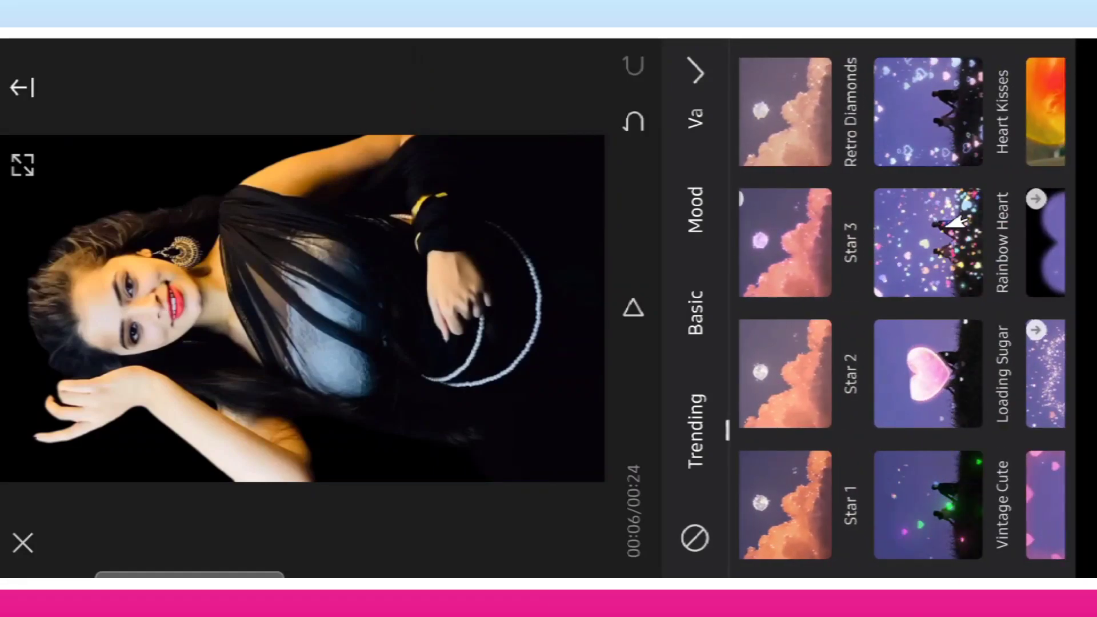
pyautogui.click(940, 108)
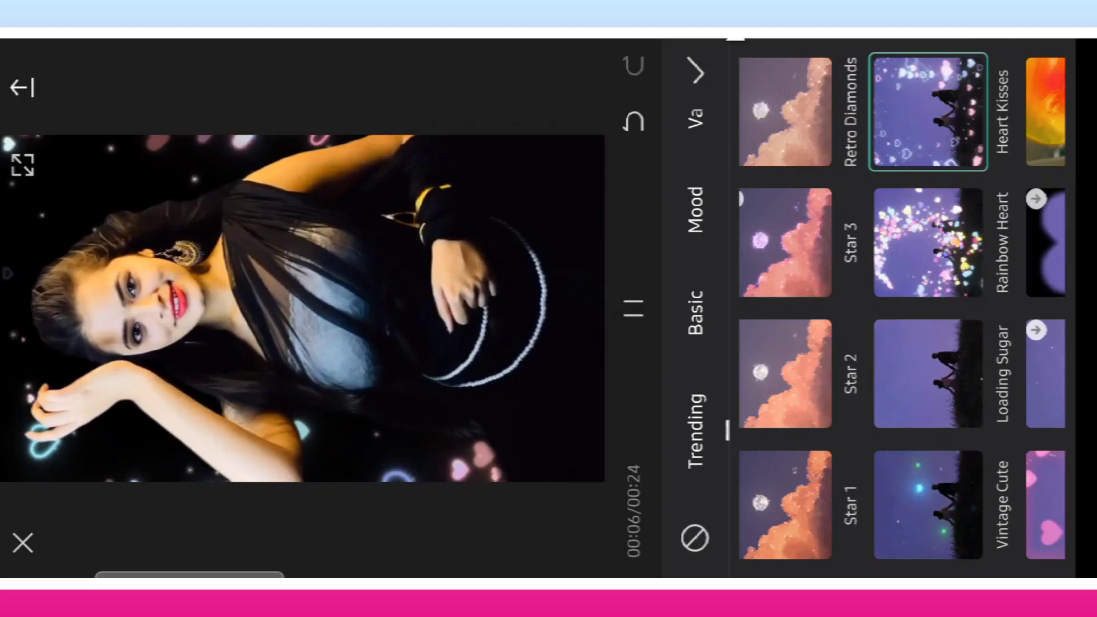
pyautogui.click(696, 69)
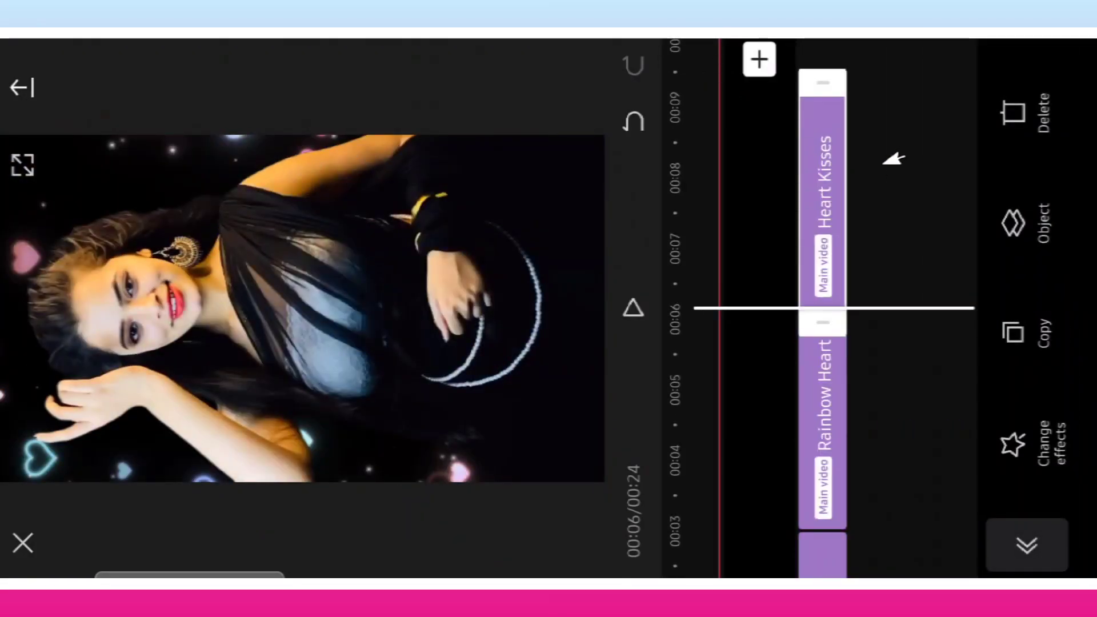
# - Add the Vintage Cute effect at 00:09, then move the playhead to 00:12
pyautogui.moveTo(893, 158); pyautogui.dragTo(899, 370)
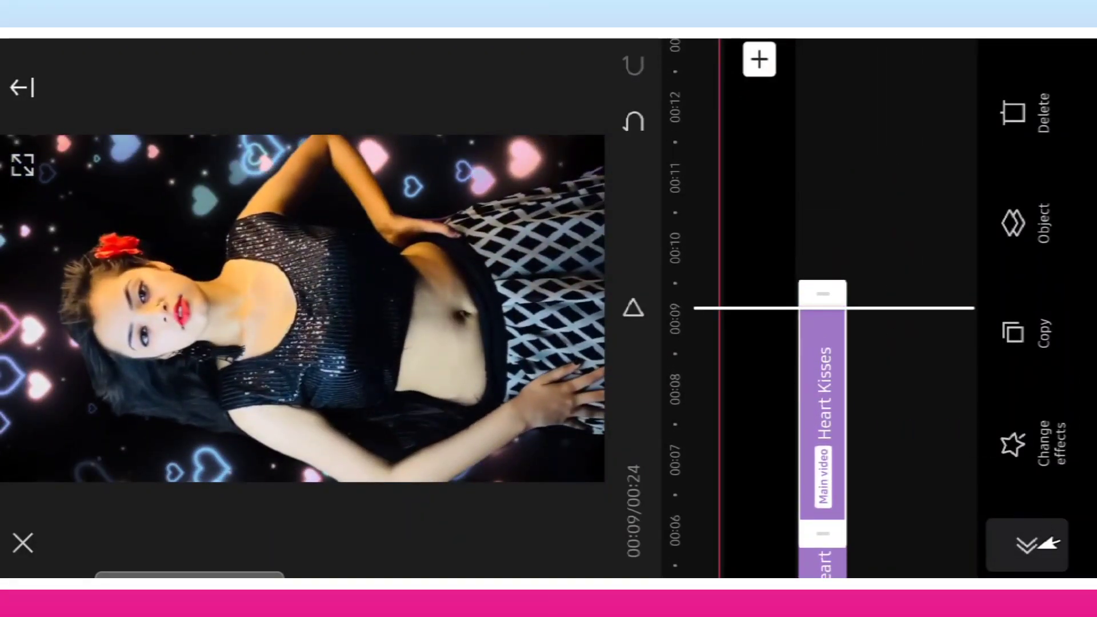
pyautogui.click(1028, 304)
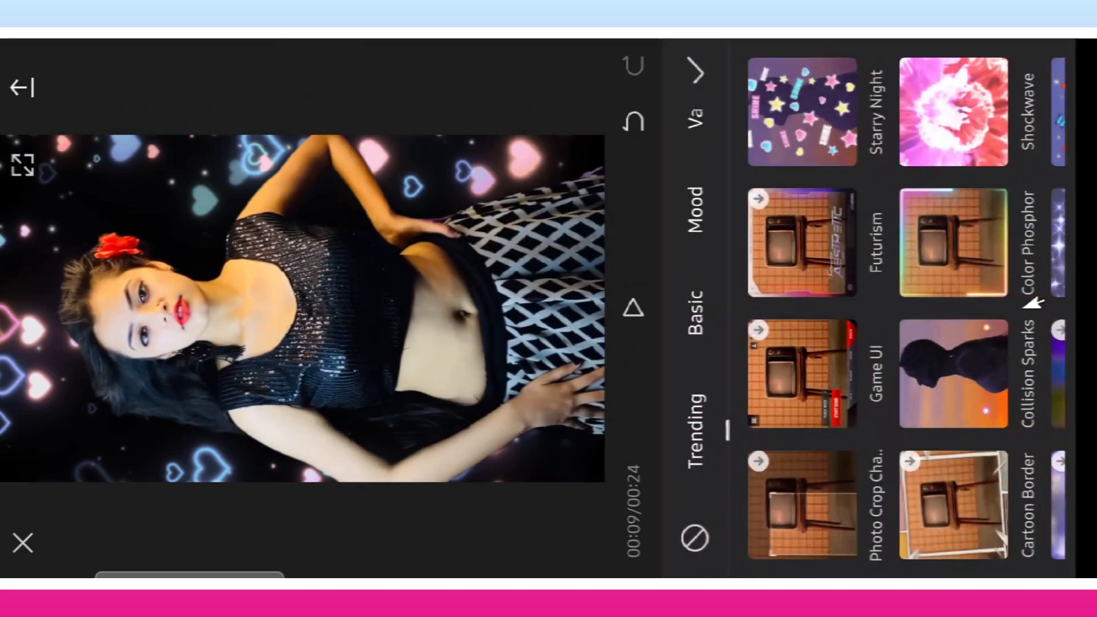
pyautogui.moveTo(1023, 299); pyautogui.dragTo(869, 326)
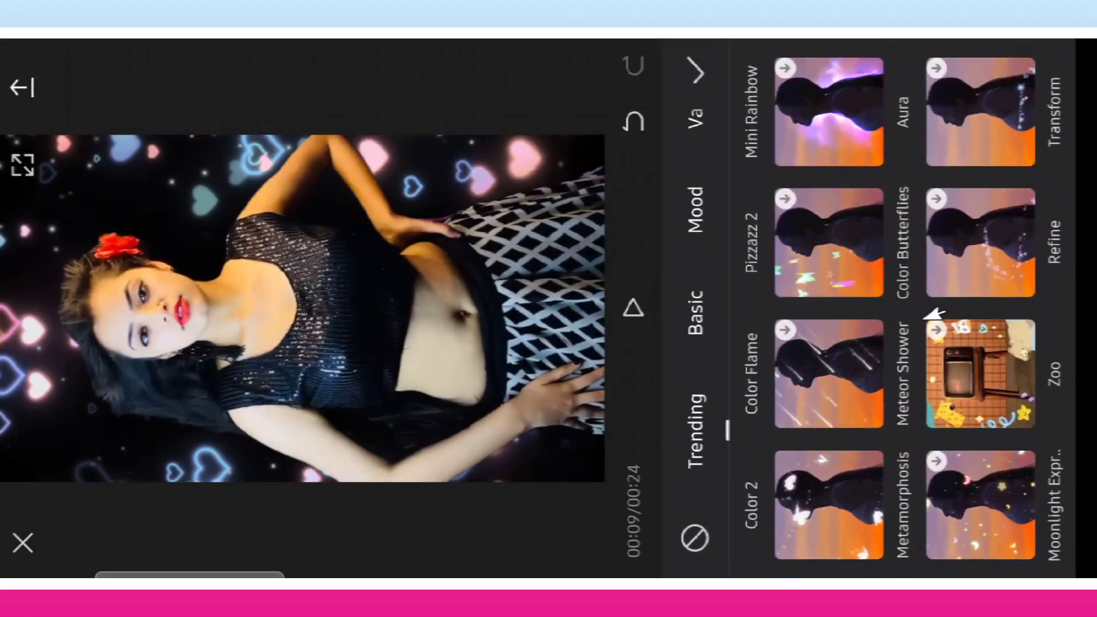
pyautogui.moveTo(1004, 367); pyautogui.dragTo(796, 355)
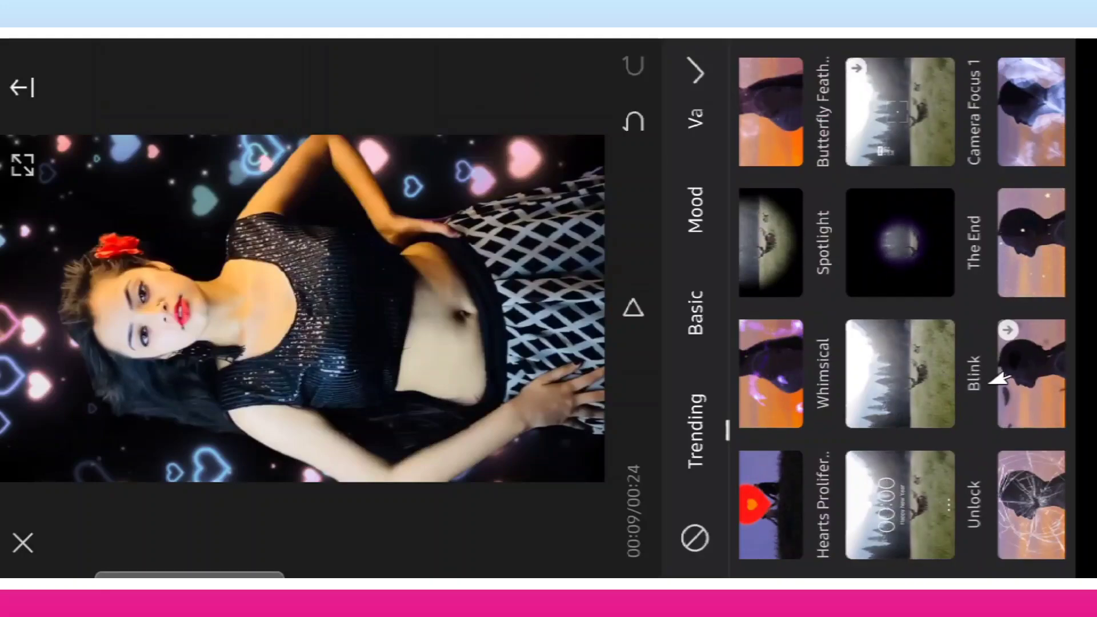
pyautogui.moveTo(988, 368); pyautogui.dragTo(840, 371)
pyautogui.moveTo(1006, 387); pyautogui.dragTo(859, 387)
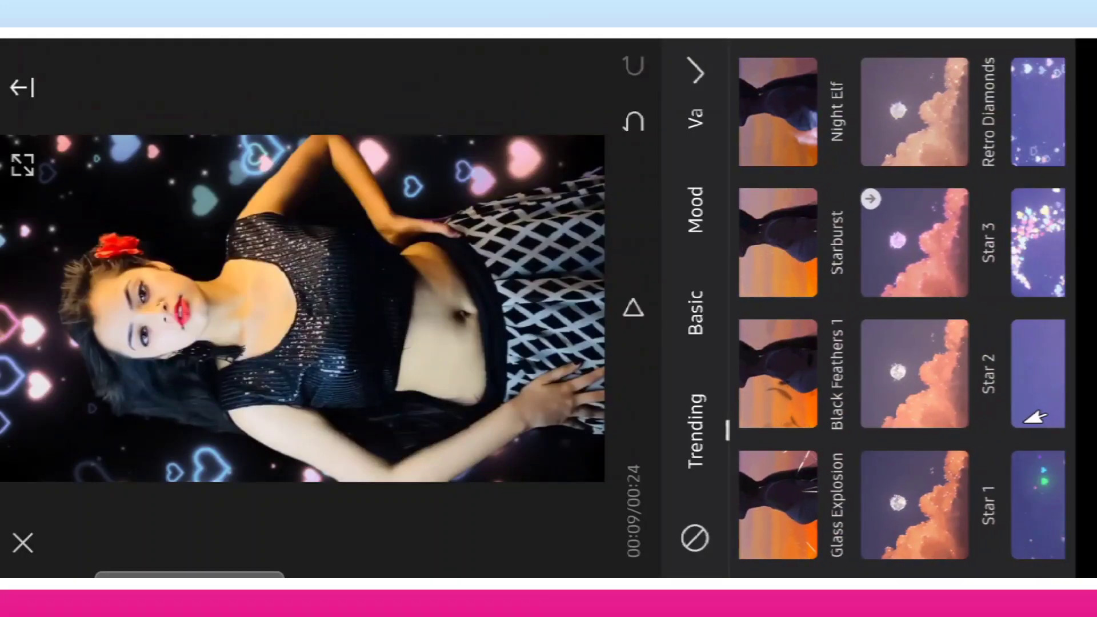
pyautogui.moveTo(1019, 394); pyautogui.dragTo(909, 395)
pyautogui.click(970, 486)
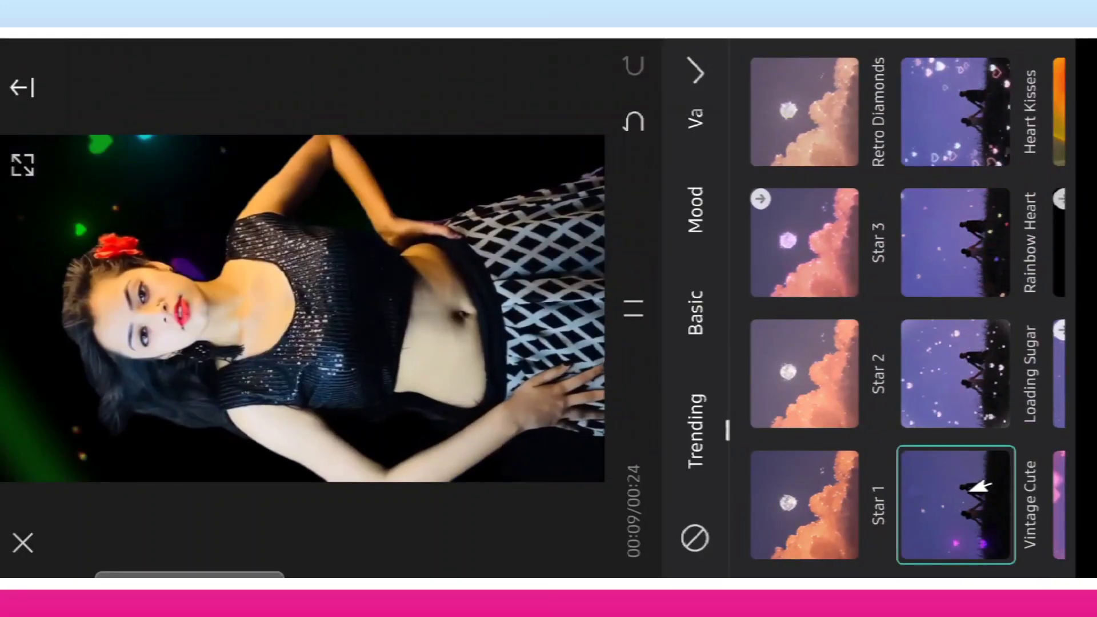
pyautogui.click(697, 69)
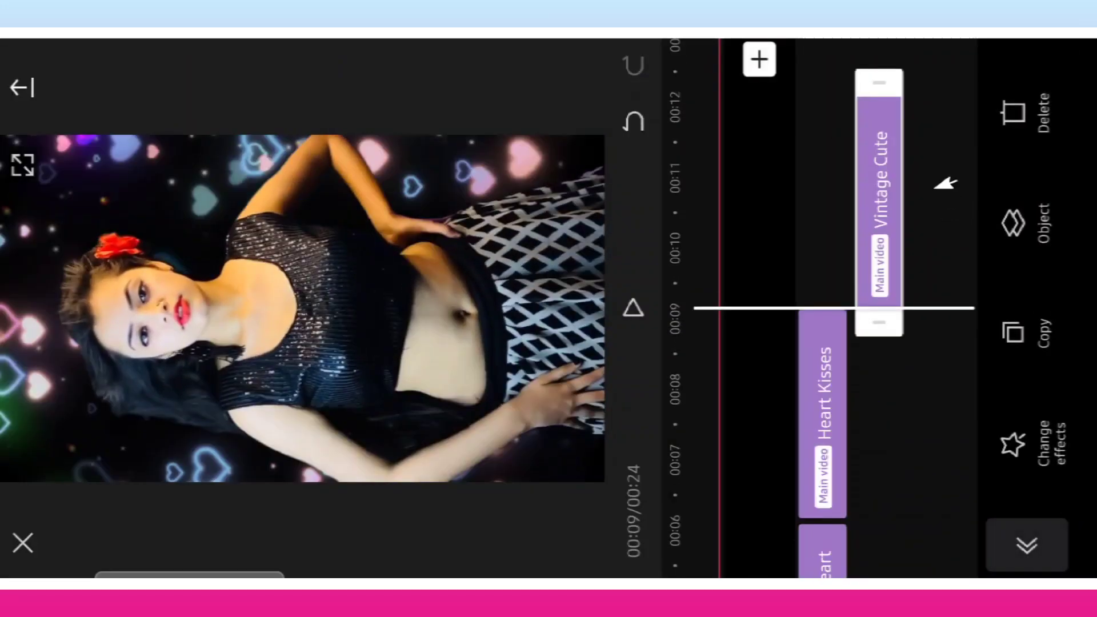
pyautogui.moveTo(951, 196); pyautogui.dragTo(954, 382)
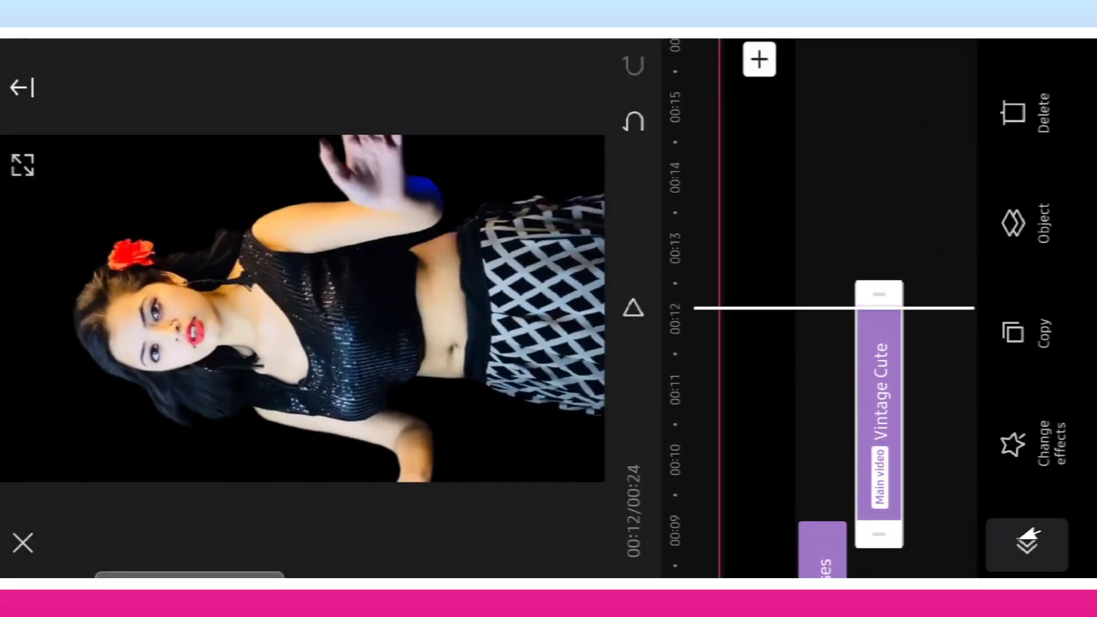
pyautogui.click(1019, 303)
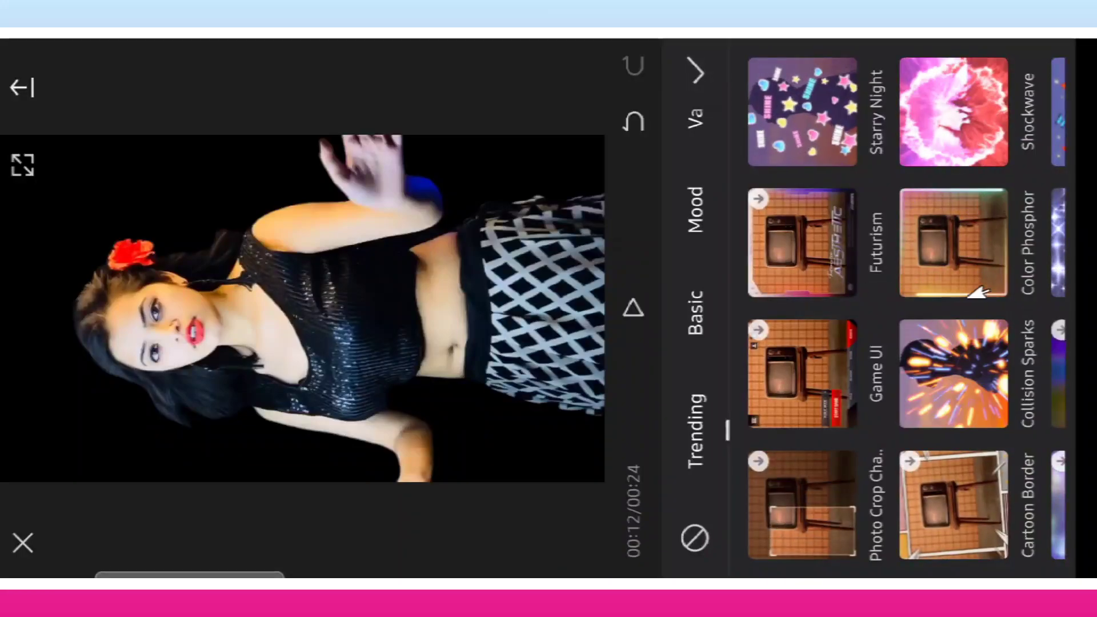
# - Add the Hearts Proliferate effect at 00:12
pyautogui.scroll(-4, 978, 292)
pyautogui.scroll(-4, 977, 320)
pyautogui.scroll(-3, 975, 367)
pyautogui.scroll(-2, 894, 482)
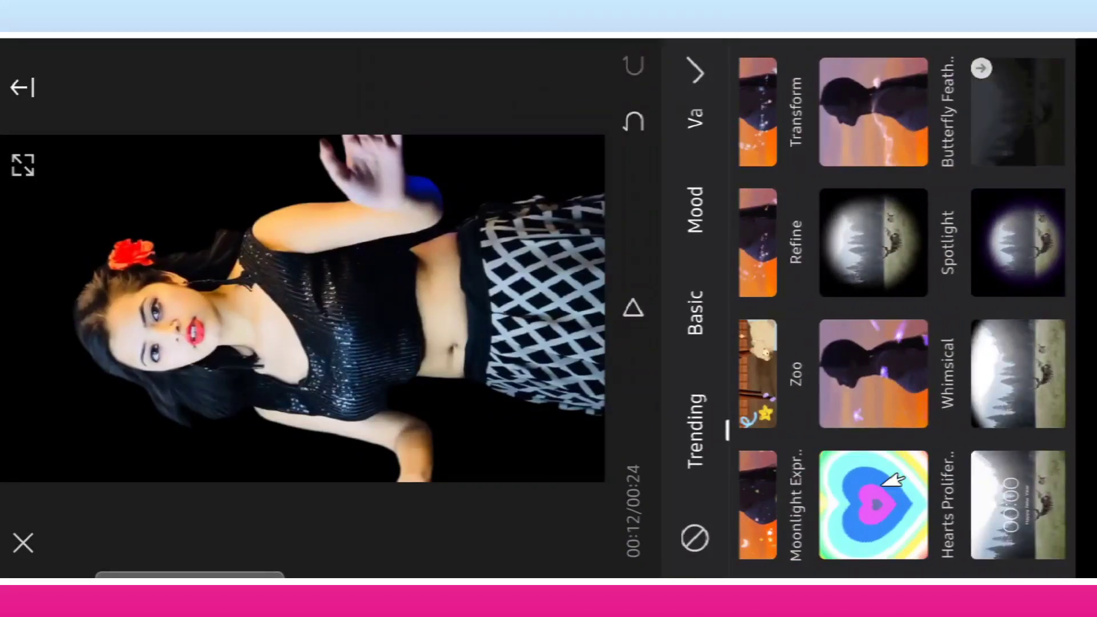
pyautogui.click(895, 481)
pyautogui.click(700, 70)
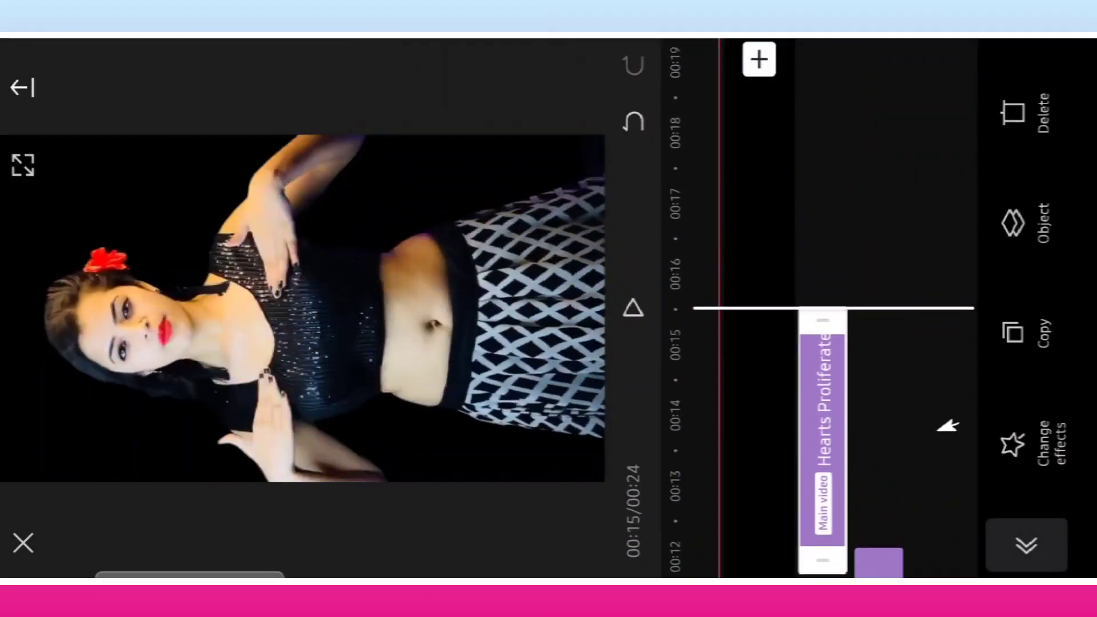
pyautogui.moveTo(949, 425); pyautogui.dragTo(949, 404)
# - Add the Loading Sugar effect after Hearts Proliferate
pyautogui.click(1033, 311)
pyautogui.scroll(-3, 800, 326)
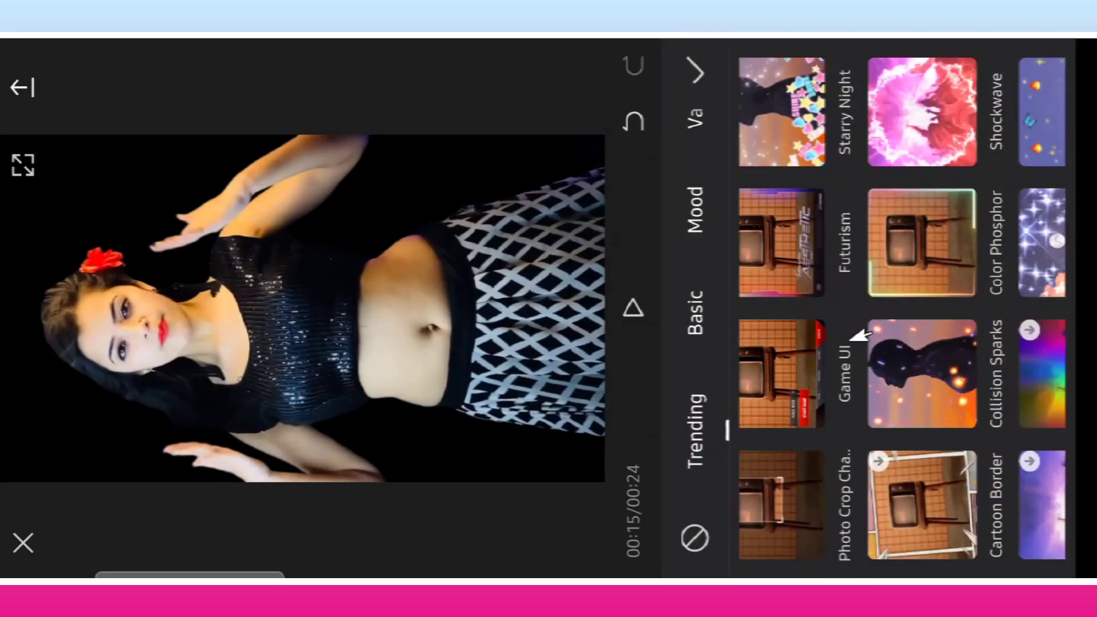
pyautogui.scroll(-3, 800, 331)
pyautogui.scroll(-3, 948, 369)
pyautogui.scroll(-3, 971, 369)
pyautogui.scroll(-3, 971, 368)
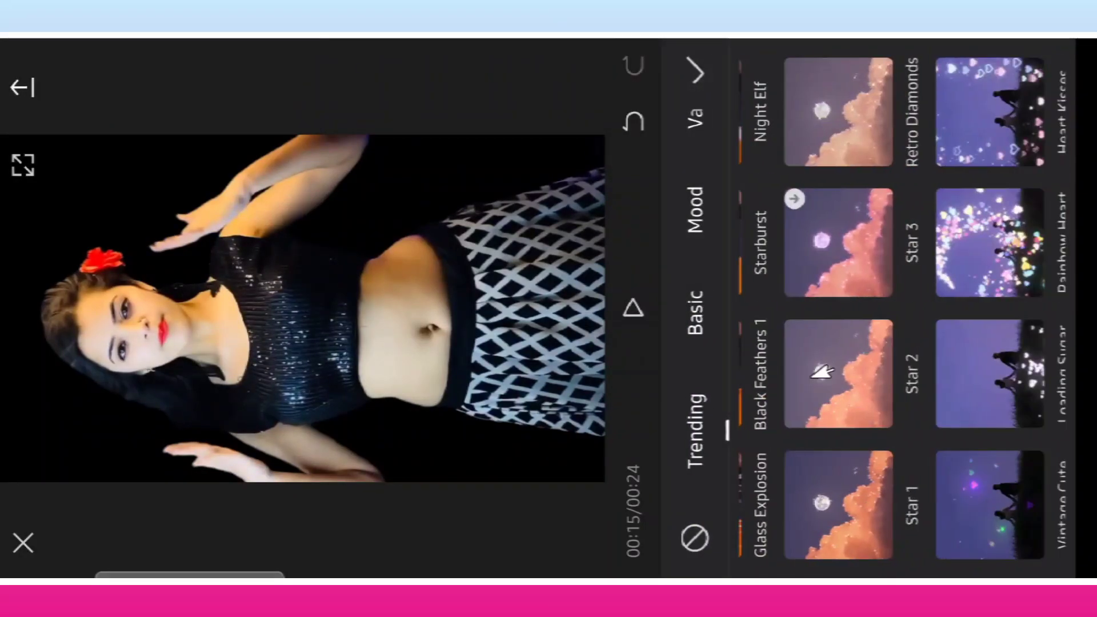
pyautogui.scroll(-2, 926, 368)
pyautogui.click(903, 375)
pyautogui.click(697, 71)
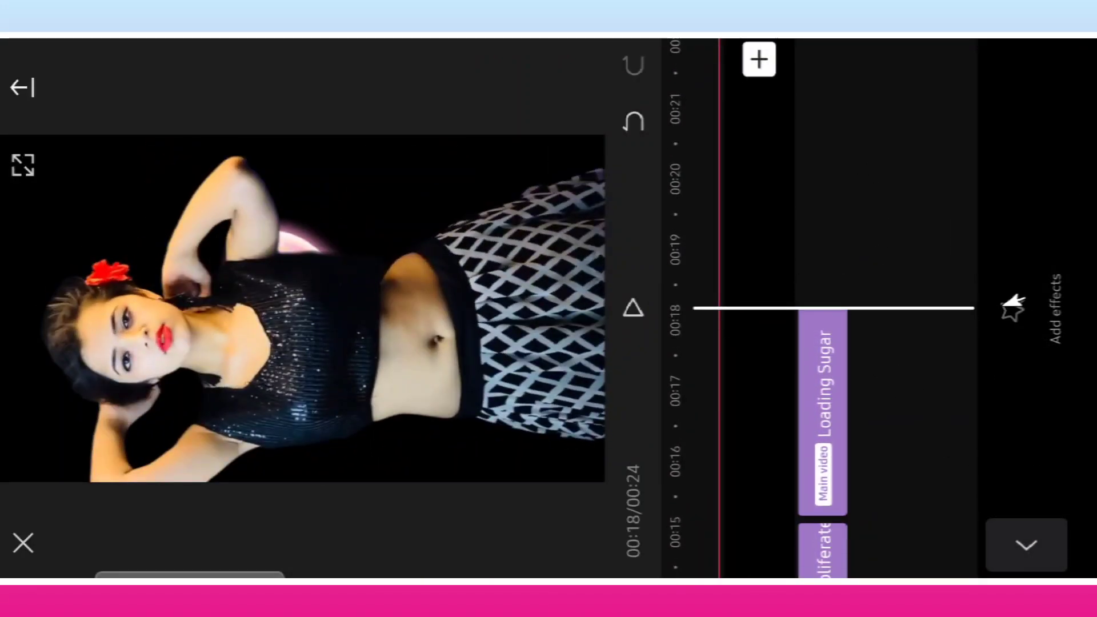
# - Add a second Rainbow Heart effect reaching about 00:21, then rewind to 00:00
pyautogui.click(1011, 302)
pyautogui.scroll(-3, 948, 343)
pyautogui.scroll(-3, 949, 315)
pyautogui.scroll(-3, 964, 272)
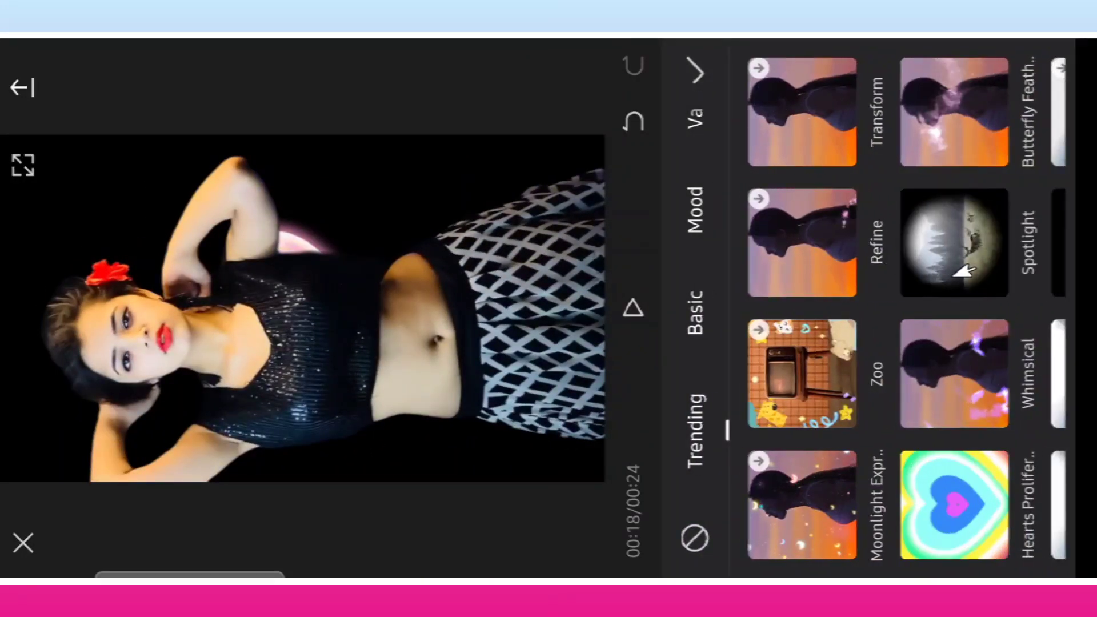
pyautogui.scroll(-3, 965, 263)
pyautogui.scroll(-3, 965, 257)
pyautogui.scroll(-3, 965, 251)
pyautogui.click(965, 243)
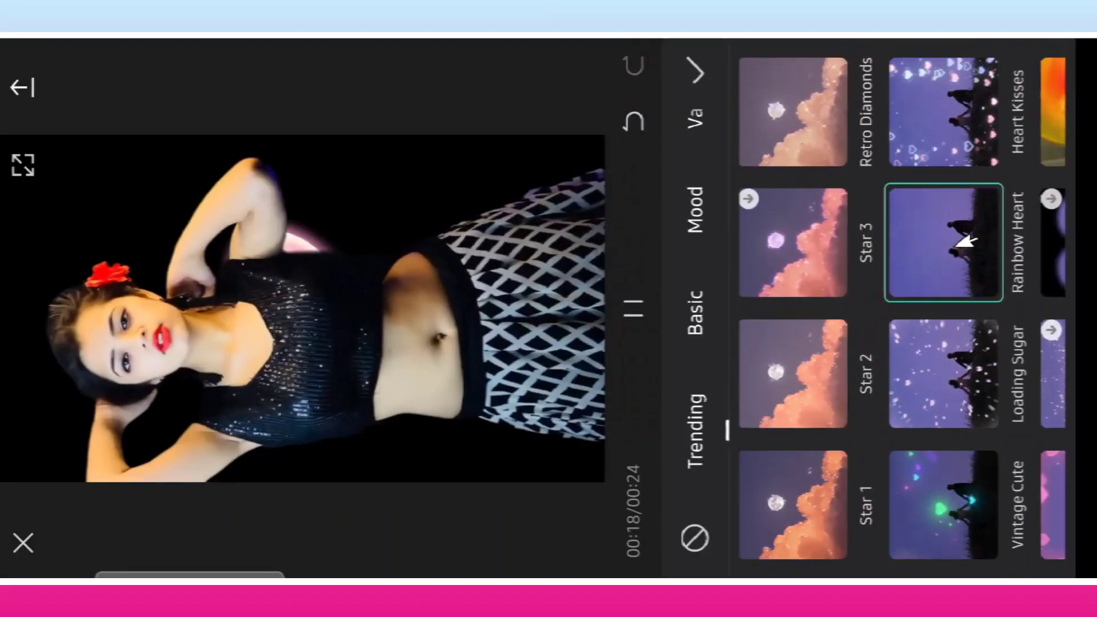
pyautogui.click(697, 72)
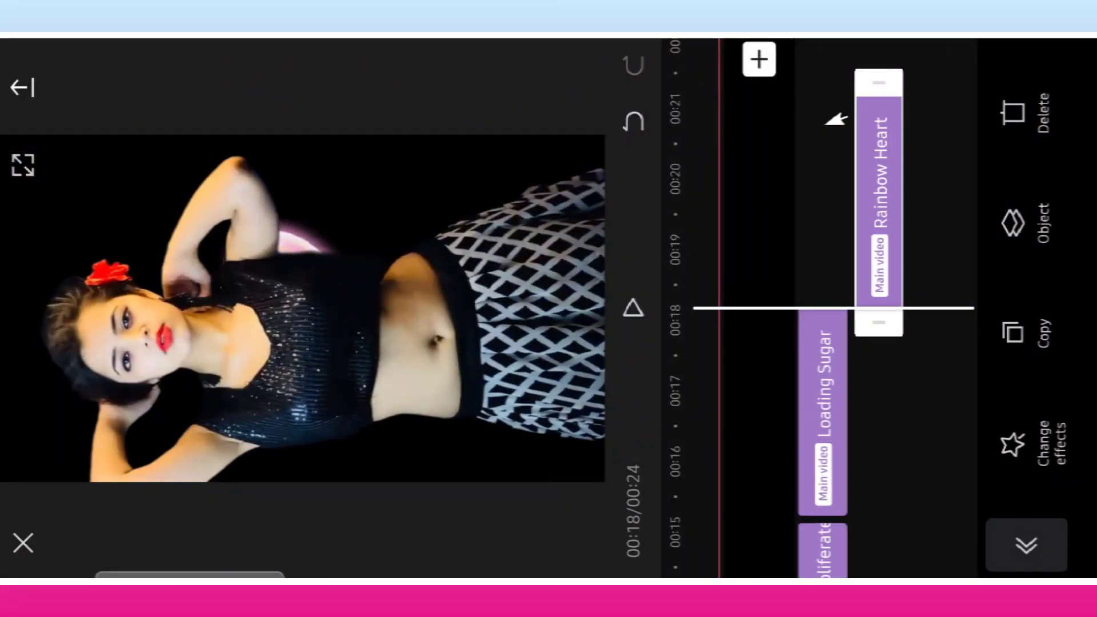
pyautogui.moveTo(829, 132); pyautogui.dragTo(858, 320)
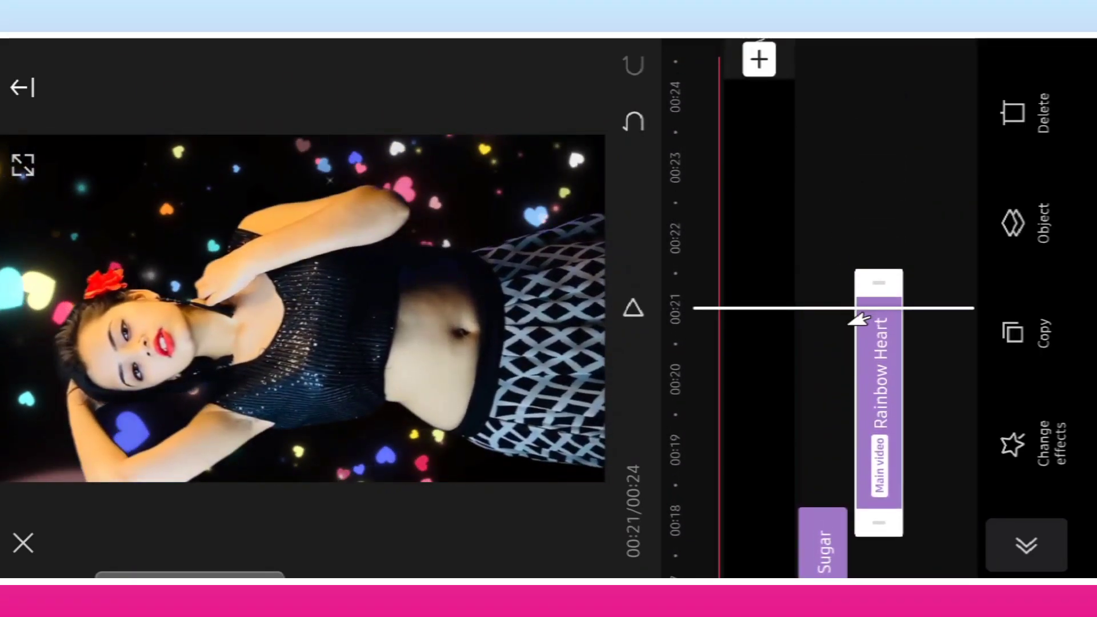
pyautogui.moveTo(838, 412); pyautogui.dragTo(828, 200)
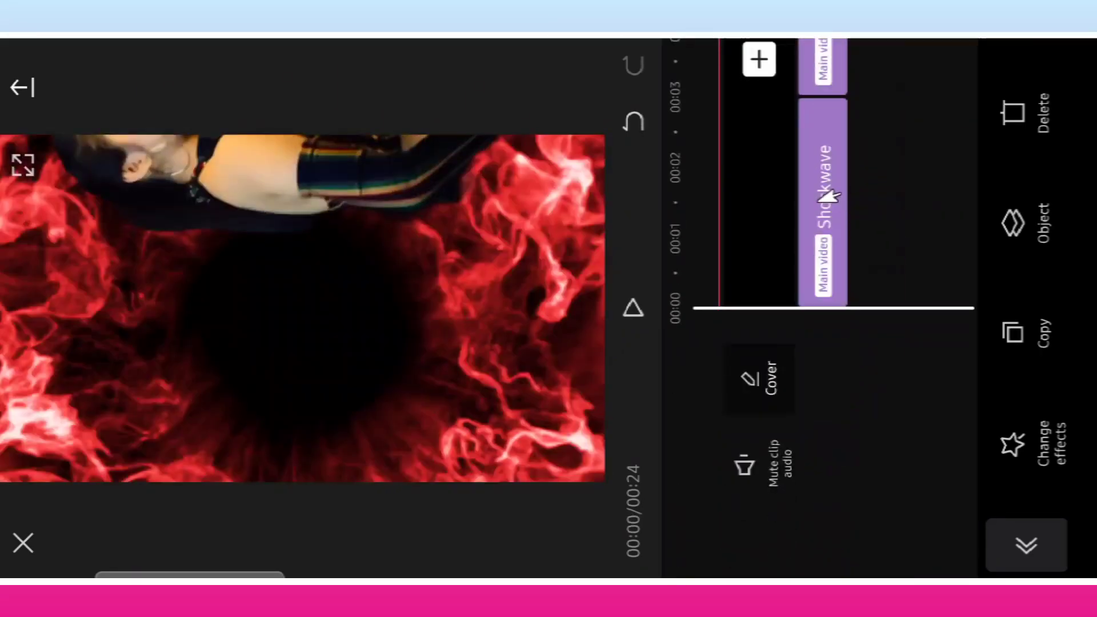
# - Overlay the 01:16 colourful smoke-border video from the Download album
pyautogui.click(1028, 553)
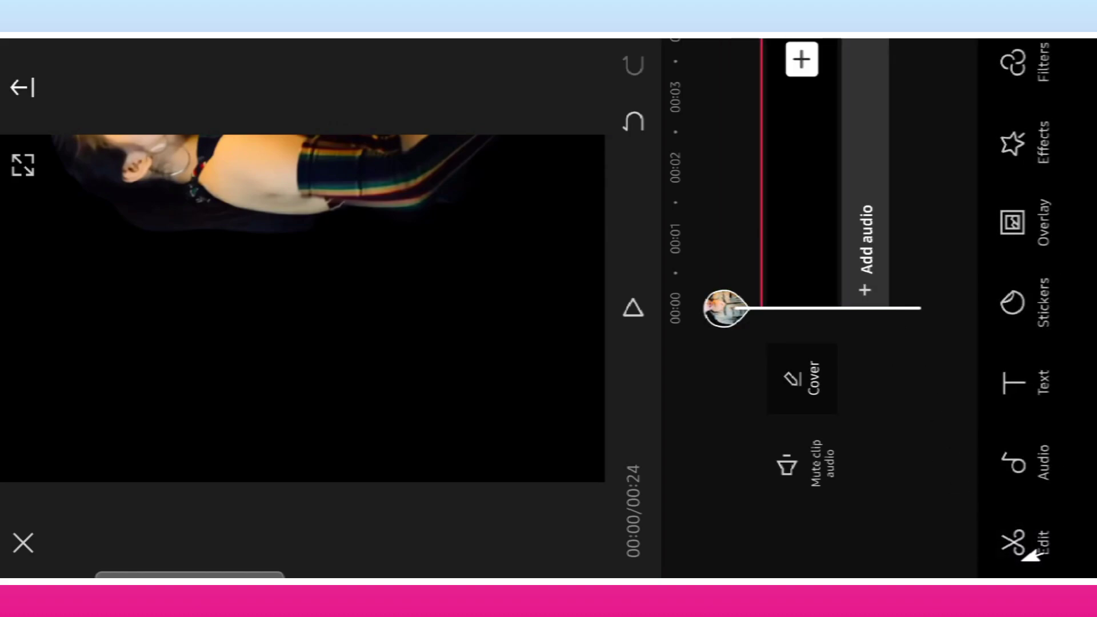
pyautogui.click(1031, 221)
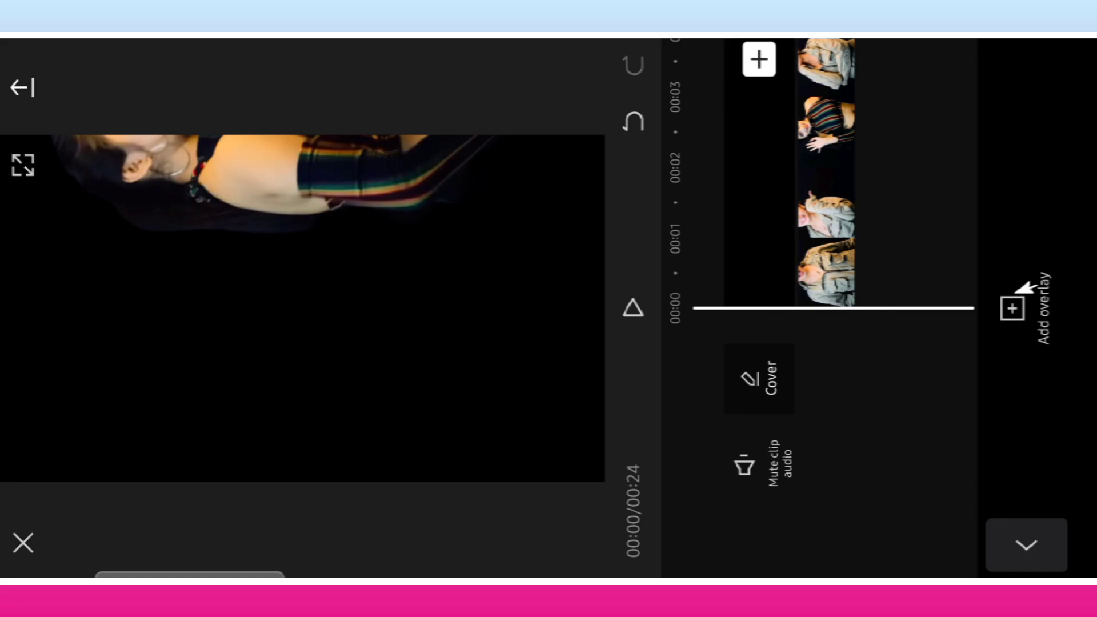
pyautogui.click(1029, 309)
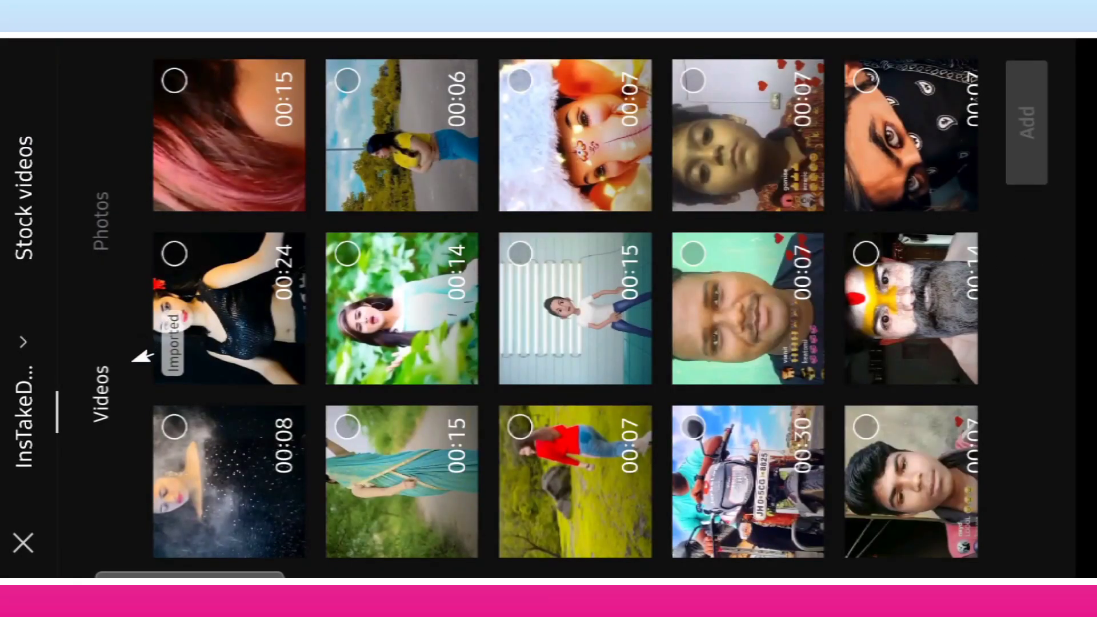
pyautogui.click(34, 395)
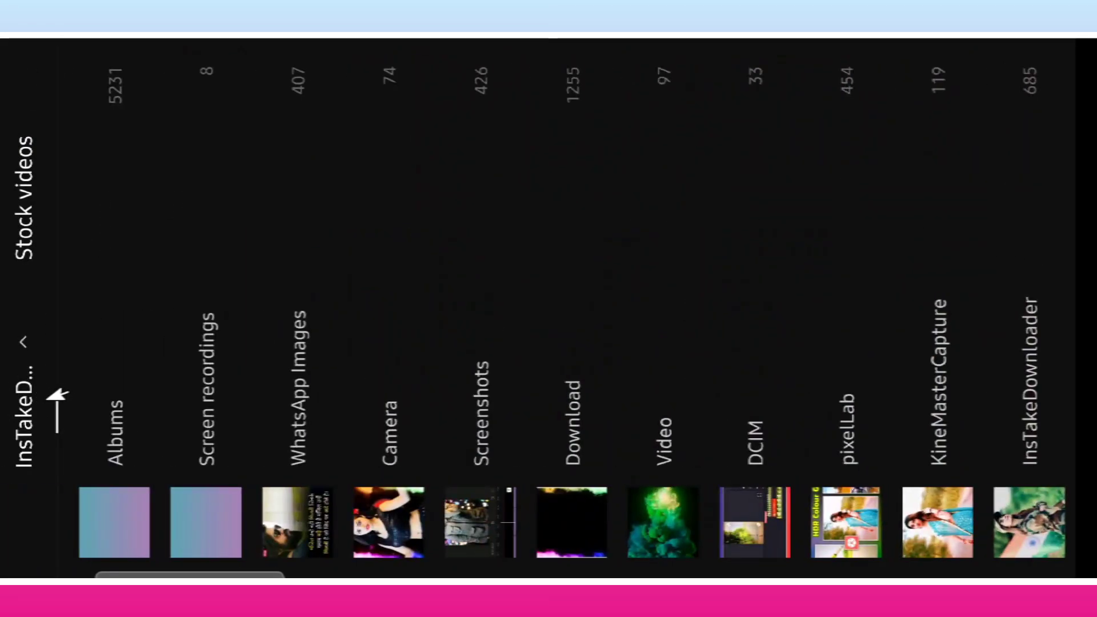
pyautogui.click(571, 422)
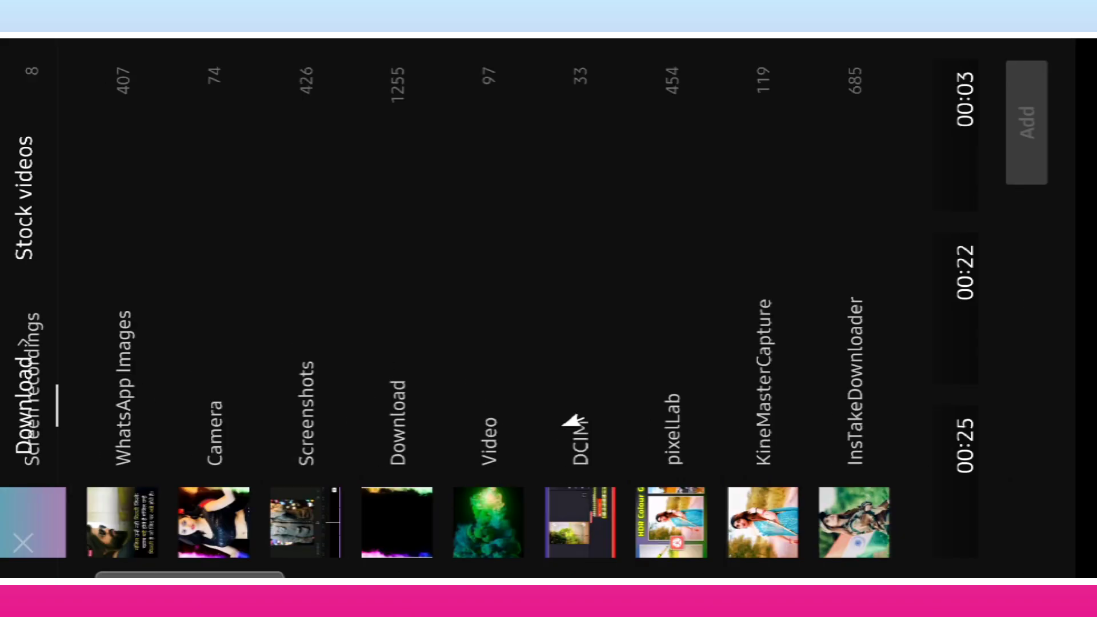
pyautogui.click(164, 426)
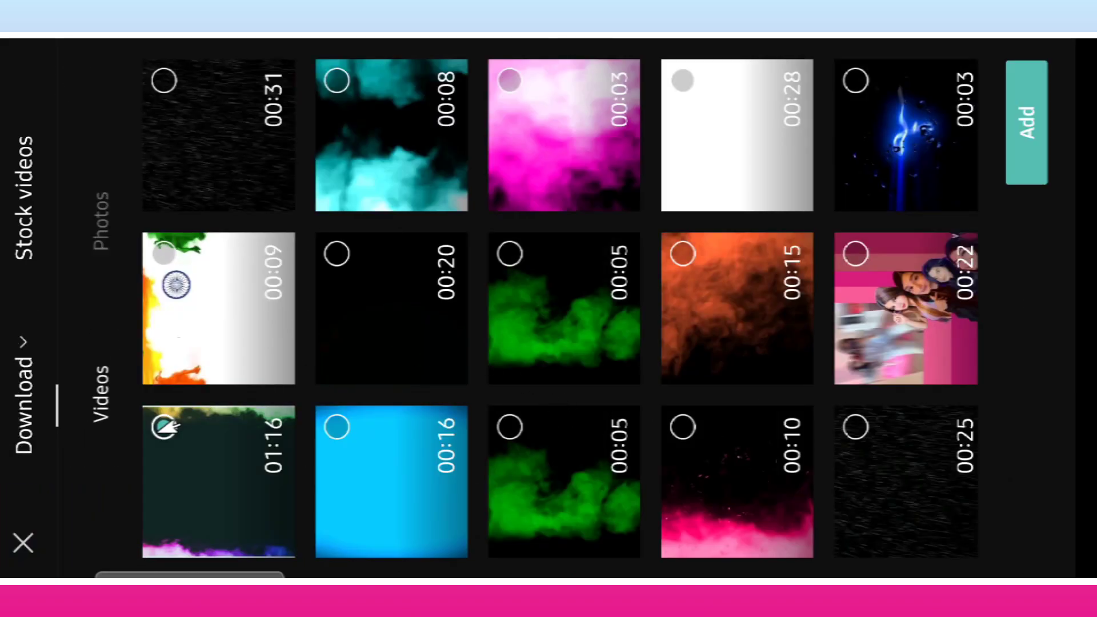
pyautogui.click(1028, 128)
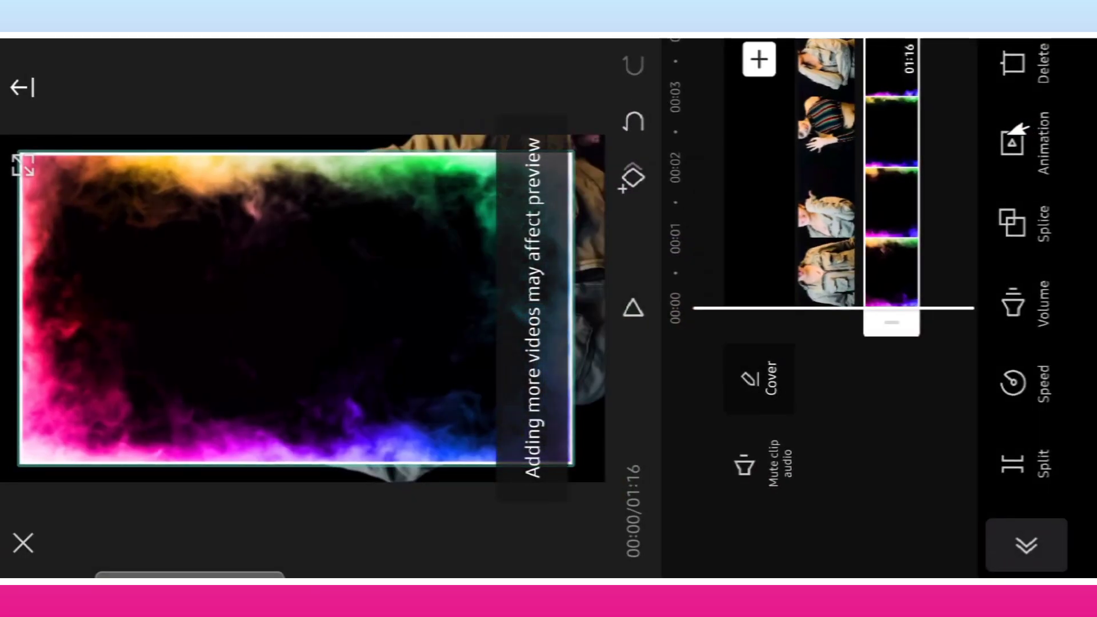
# - Enlarge the rainbow smoke overlay to fill the preview and set its blend mode to Filter
pyautogui.moveTo(286, 309); pyautogui.dragTo(172, 435)
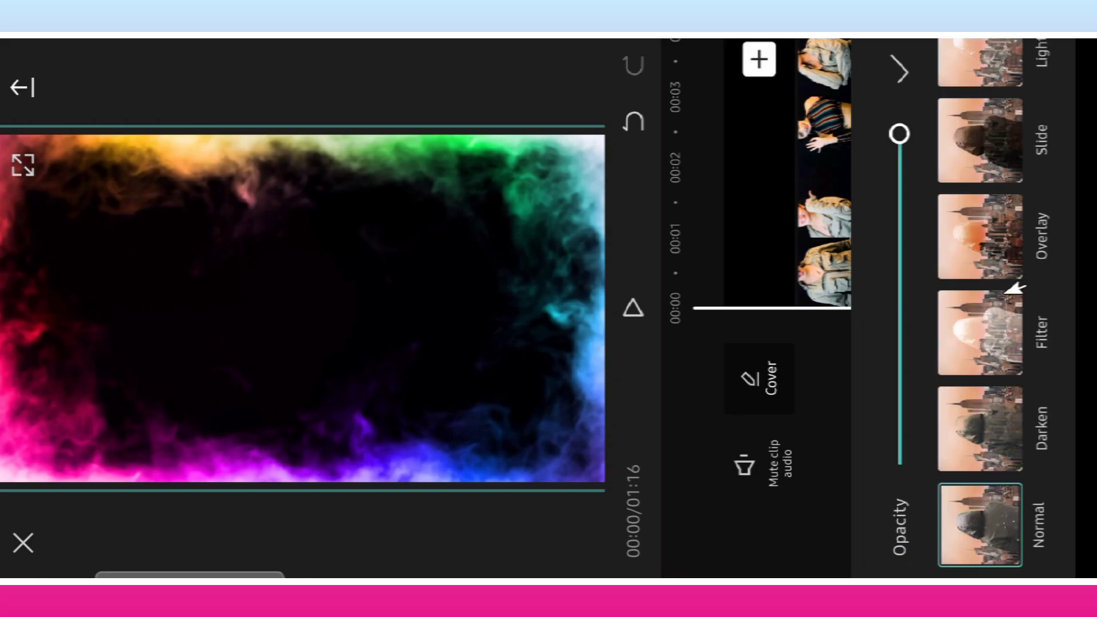
pyautogui.click(999, 325)
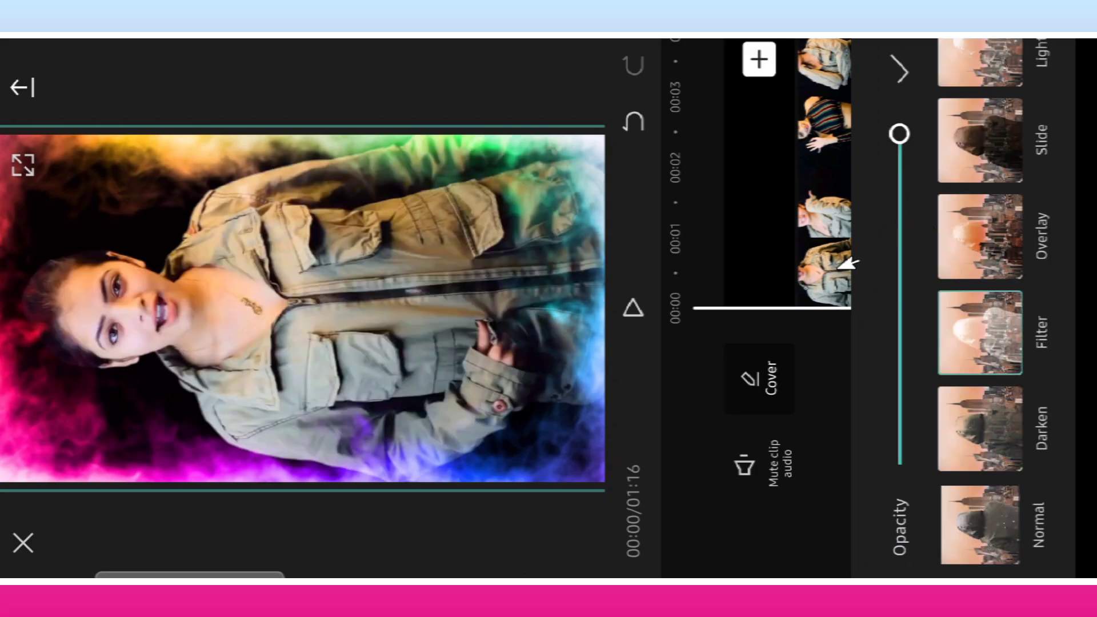
pyautogui.click(908, 67)
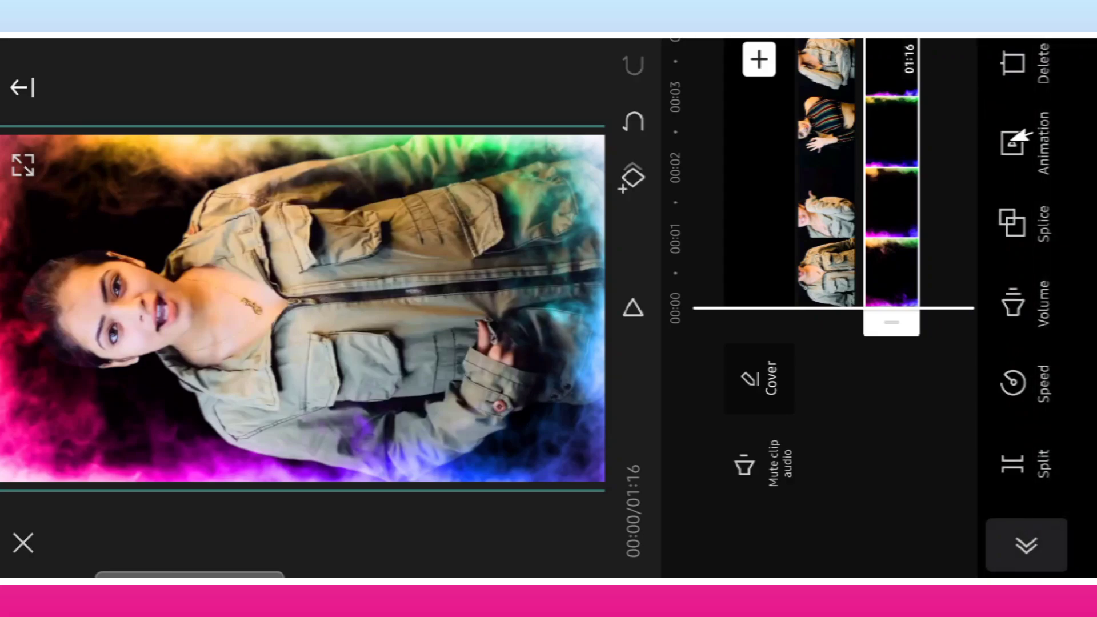
# - Mute the rainbow smoke overlay by setting its volume to 0
pyautogui.click(1035, 300)
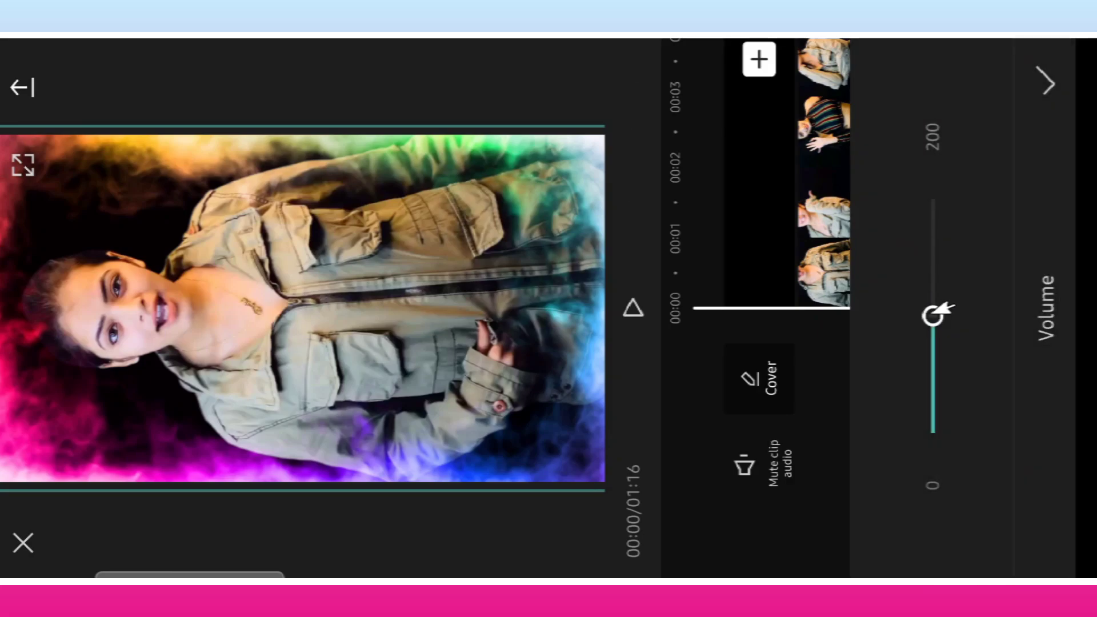
pyautogui.click(1047, 83)
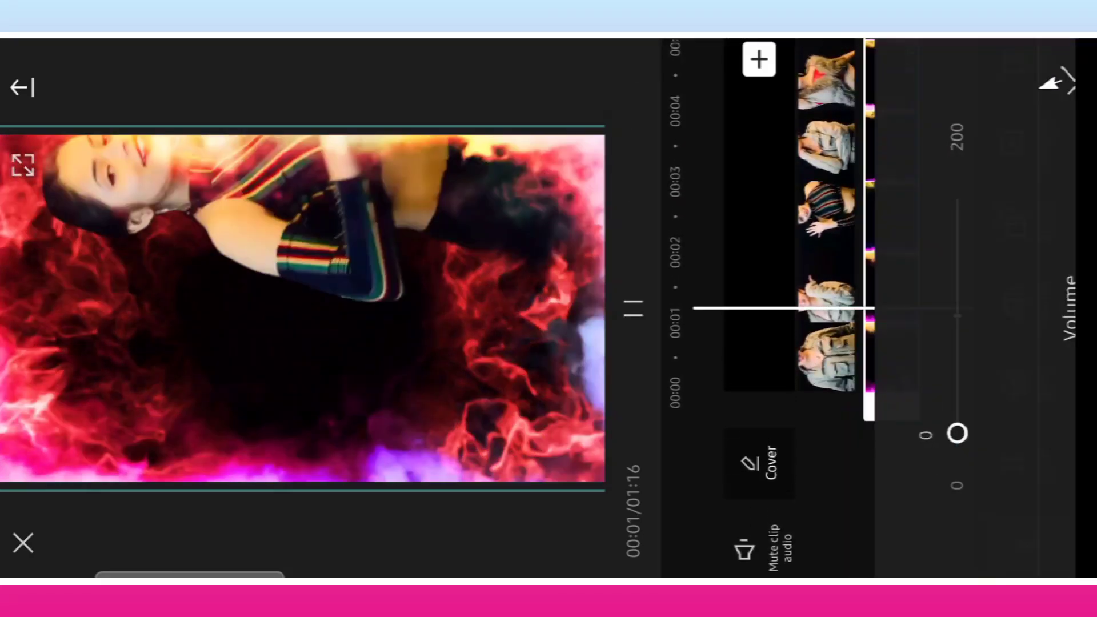
pyautogui.moveTo(979, 127); pyautogui.dragTo(955, 482)
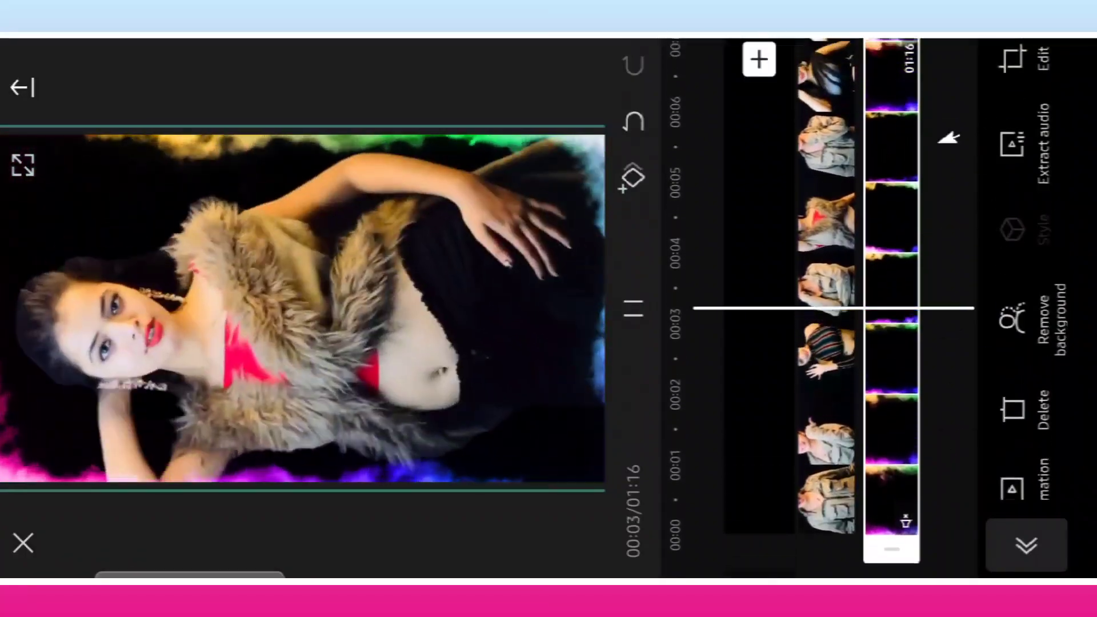
pyautogui.moveTo(946, 139); pyautogui.dragTo(931, 284)
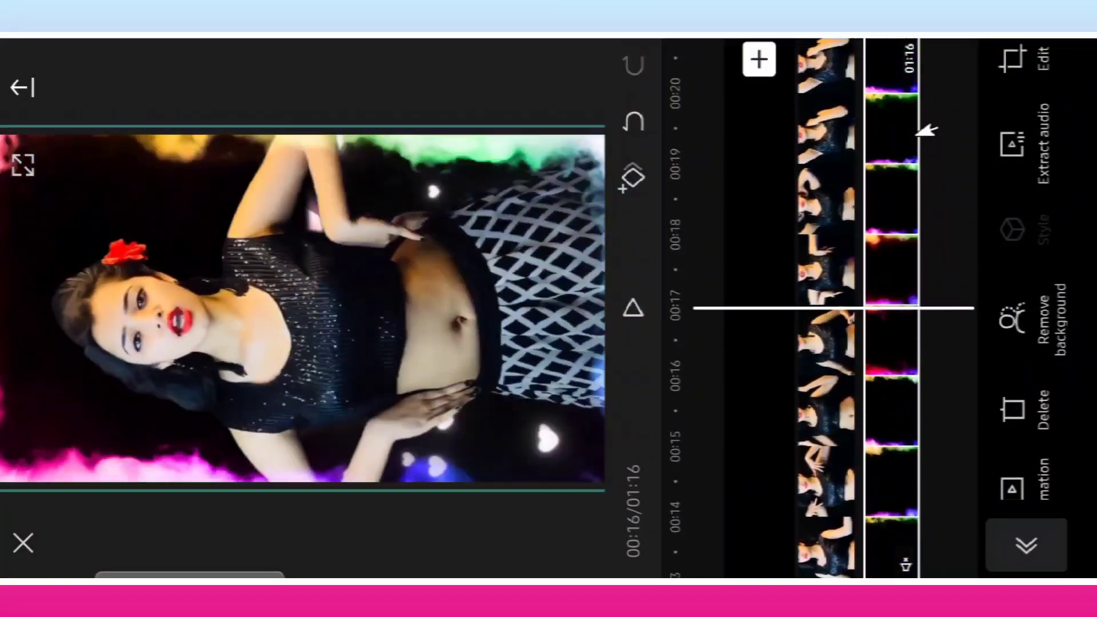
pyautogui.moveTo(926, 128); pyautogui.dragTo(923, 430)
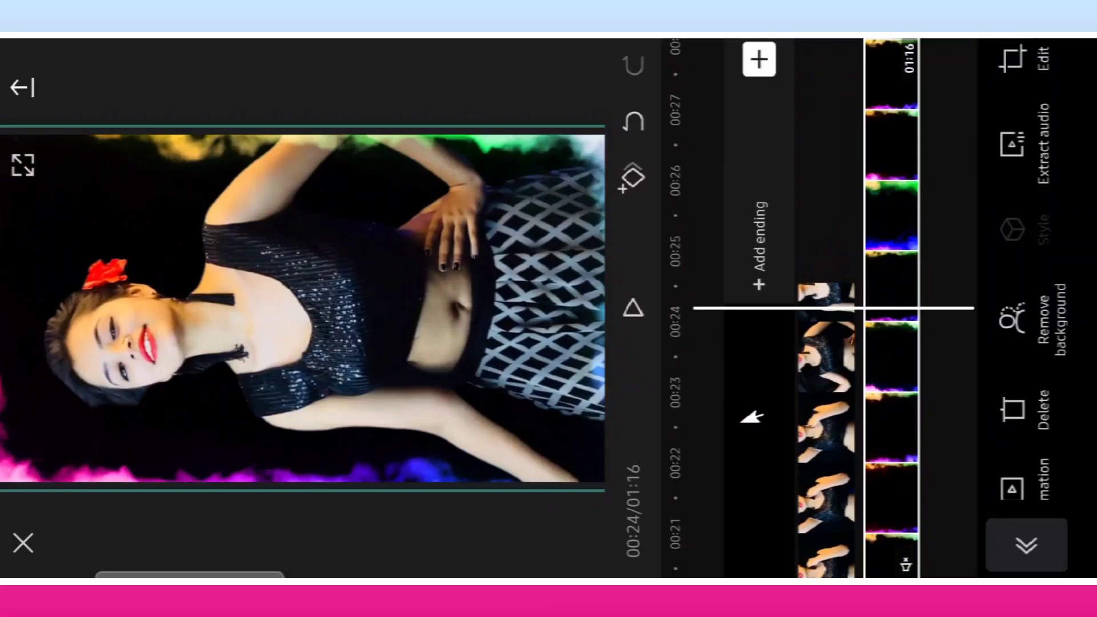
# - Lengthen the black end clip slightly, then split the overlay at about 00:24 and delete the leftover part
pyautogui.click(752, 418)
pyautogui.moveTo(781, 287); pyautogui.dragTo(802, 260)
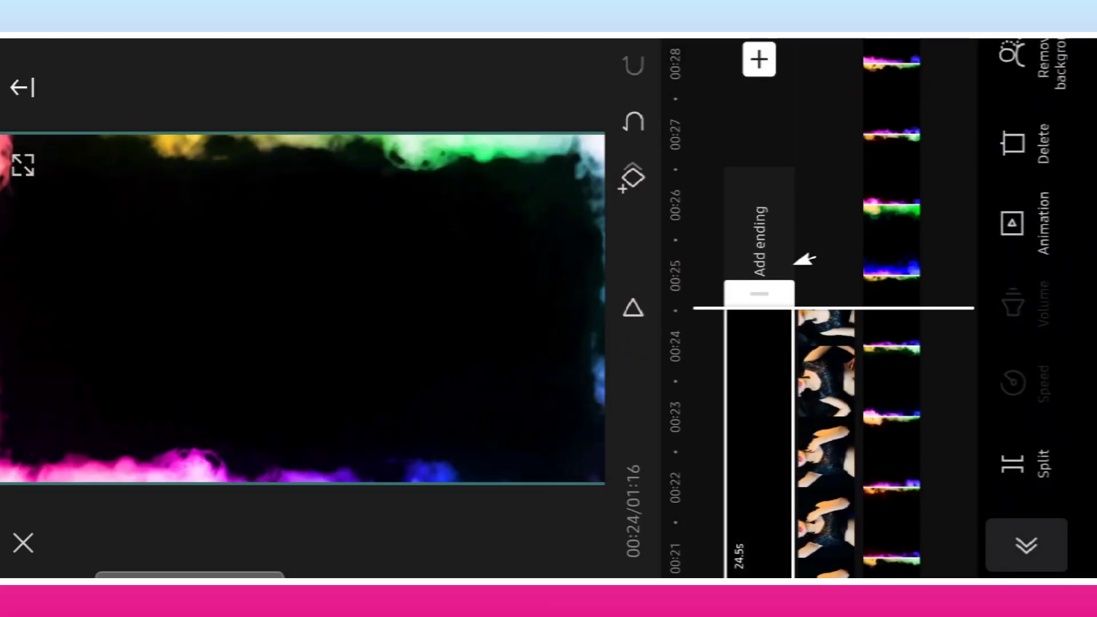
pyautogui.click(885, 276)
pyautogui.click(1046, 460)
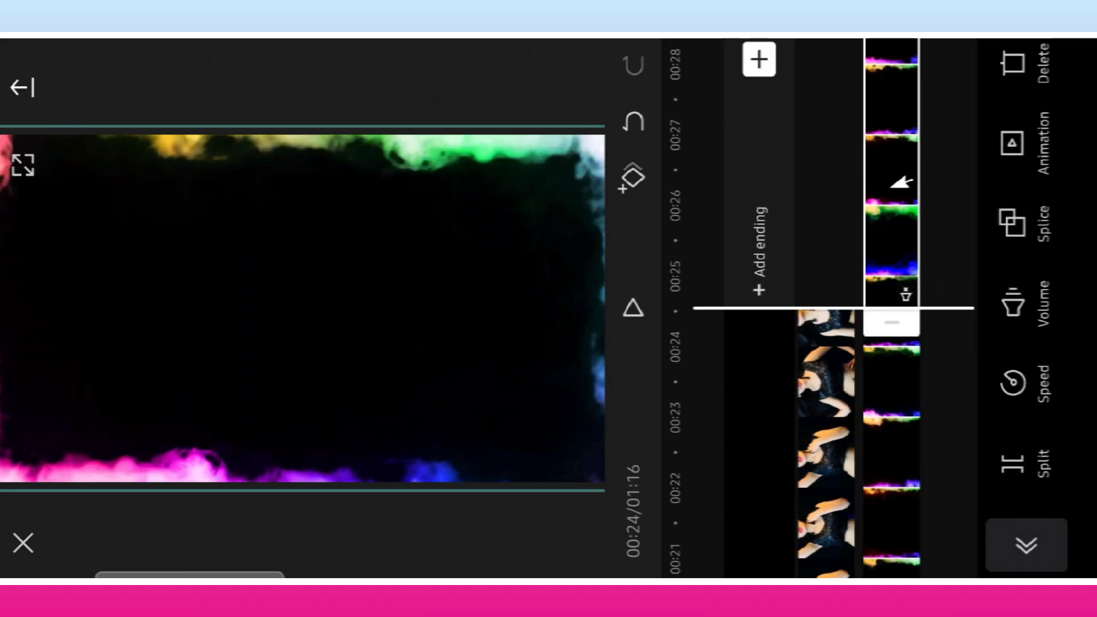
pyautogui.click(1023, 65)
pyautogui.scroll(10, 867, 103)
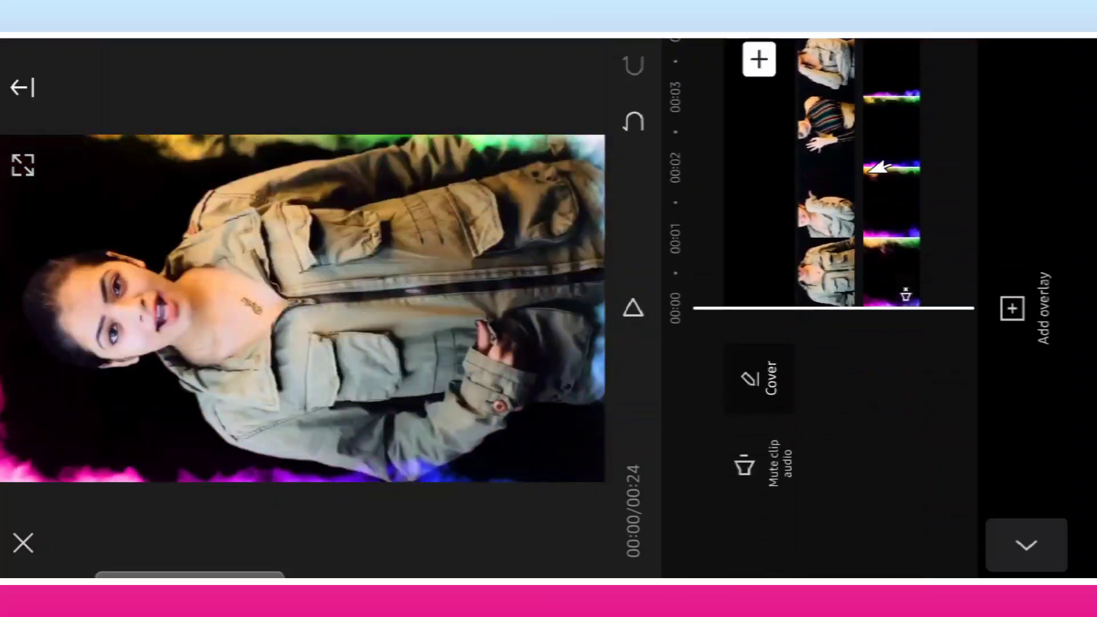
pyautogui.click(634, 309)
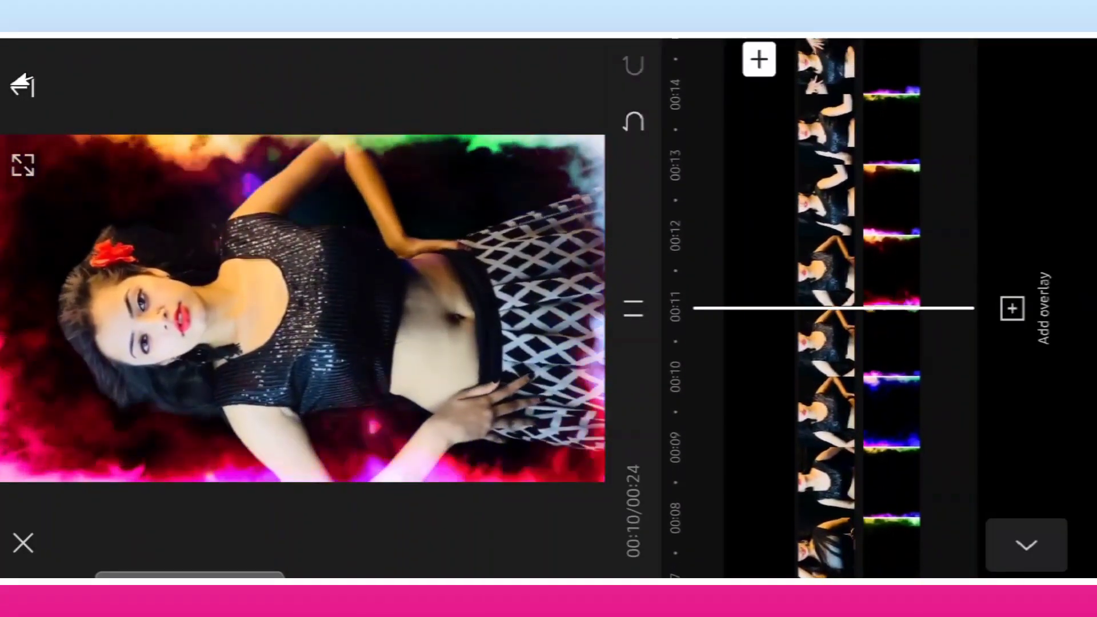
# - Open the export settings, showing 1080p resolution at 30 fps
pyautogui.click(23, 86)
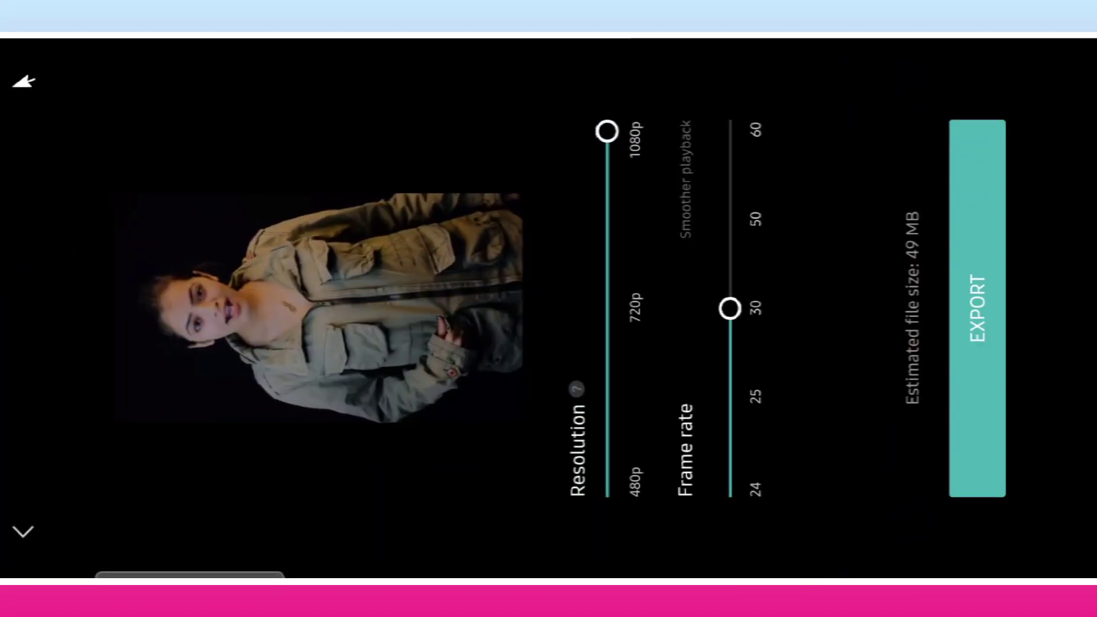